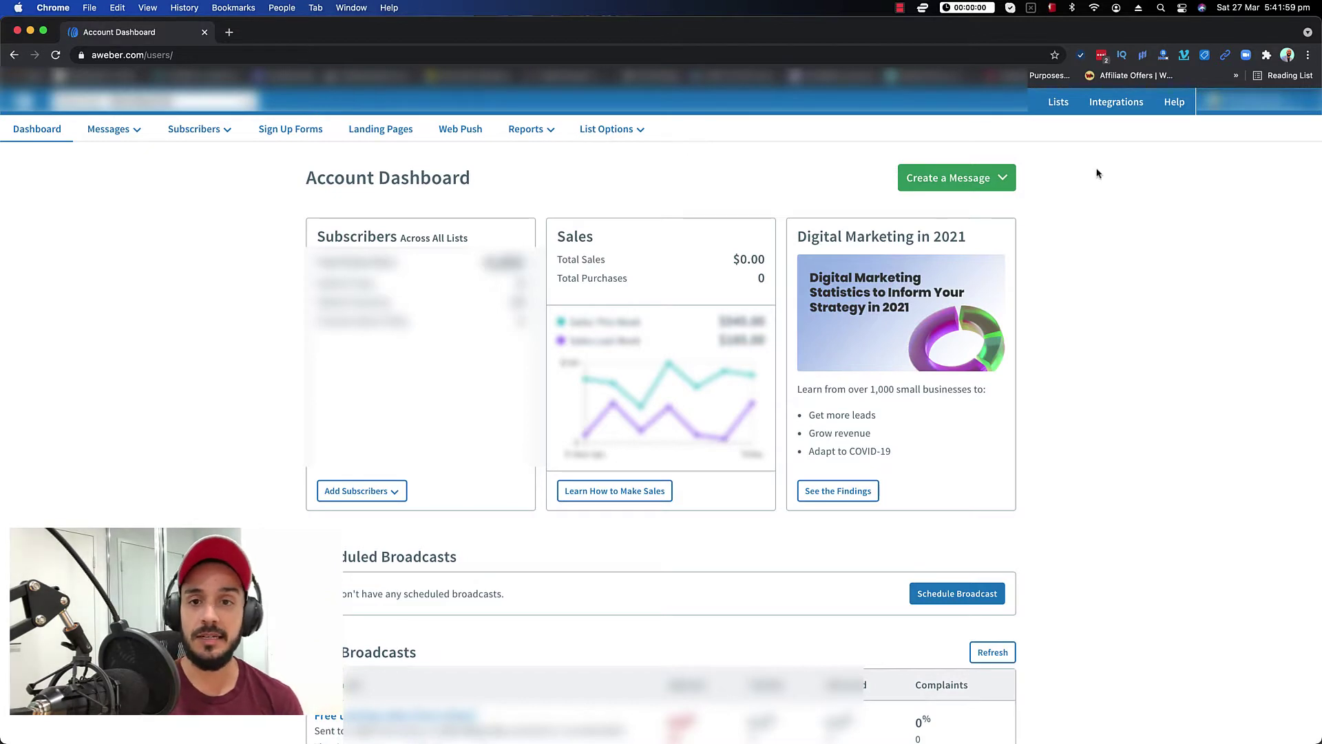
- Go to the Lists overview that shows the account's email lists
{"action": "left_click", "coordinate": [1059, 104]}
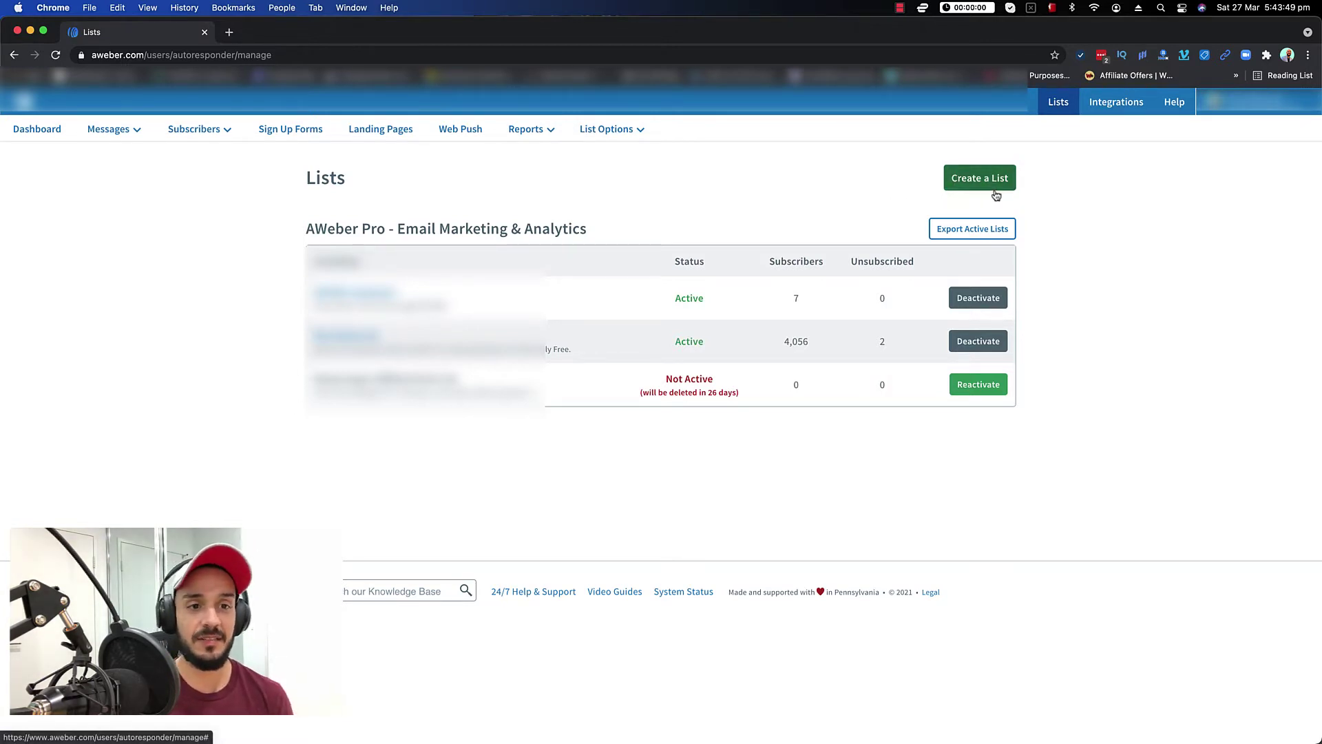
- Start a new list and review the prefilled company name Rich Mind Life, website and footer address
{"action": "left_click", "coordinate": [974, 180]}
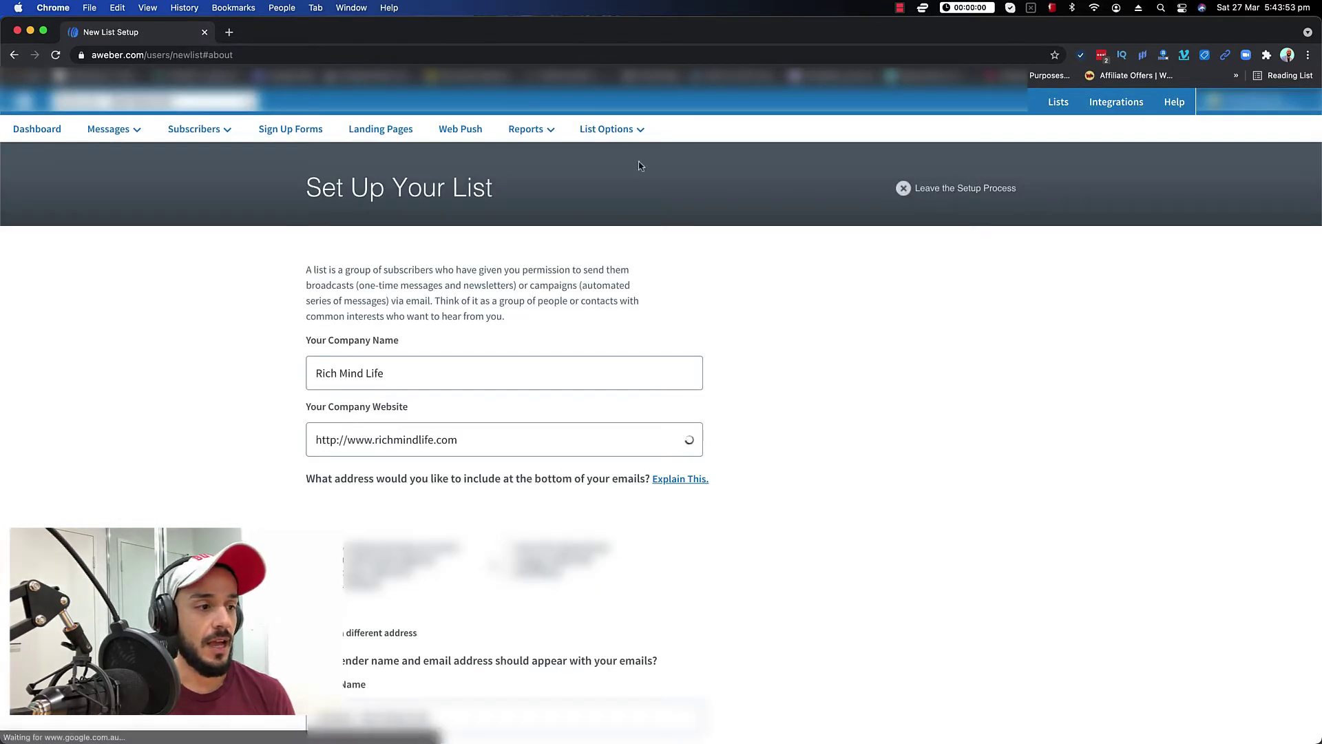
{"action": "scroll", "coordinate": [615, 296], "scroll_direction": "down", "scroll_amount": 2}
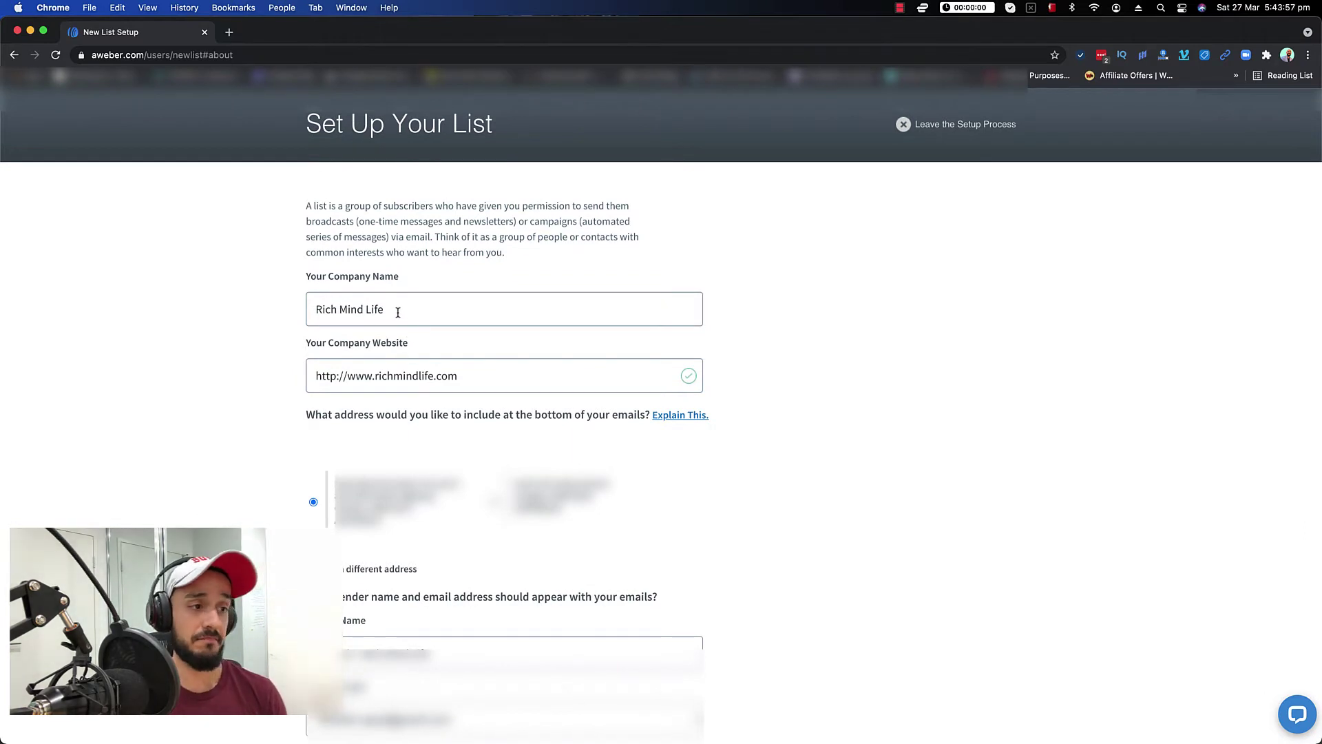
{"action": "scroll", "coordinate": [400, 309], "scroll_direction": "down", "scroll_amount": 1}
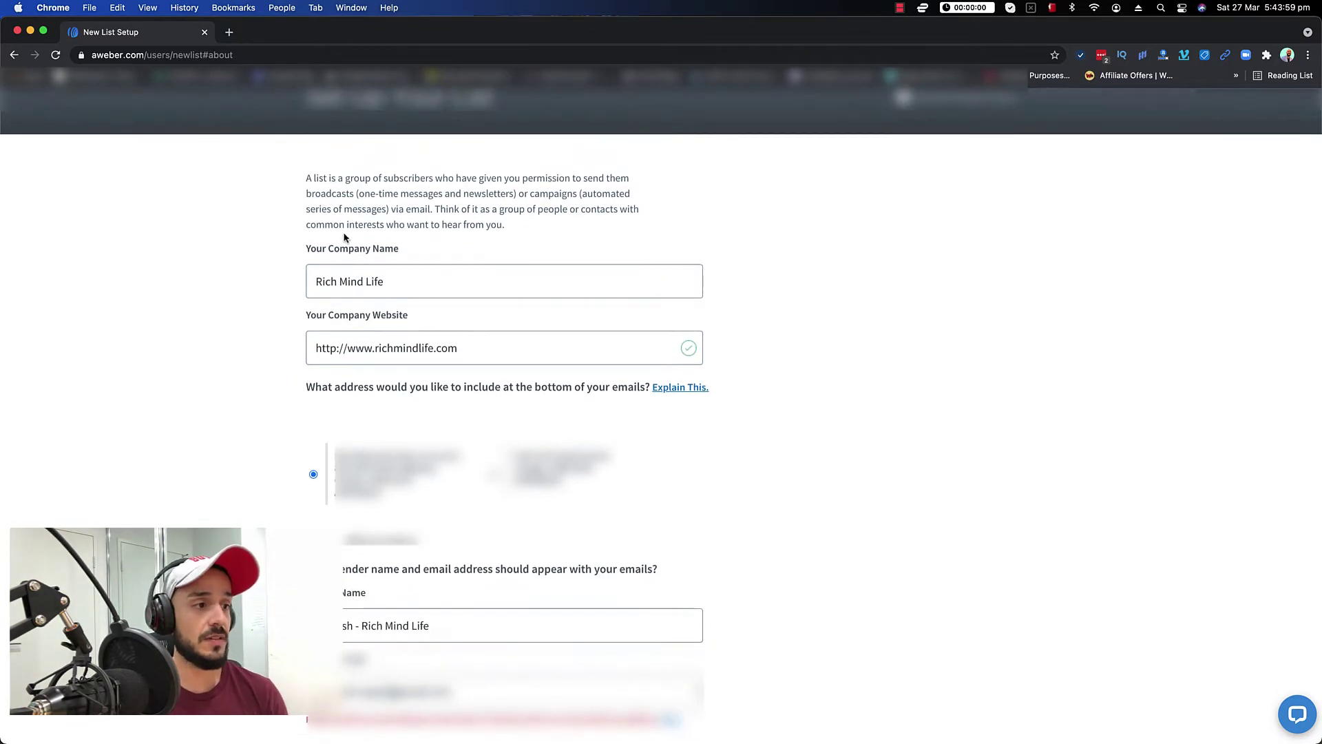
{"action": "left_click_drag", "start_coordinate": [317, 283], "coordinate": [387, 281]}
{"action": "left_click", "coordinate": [276, 297]}
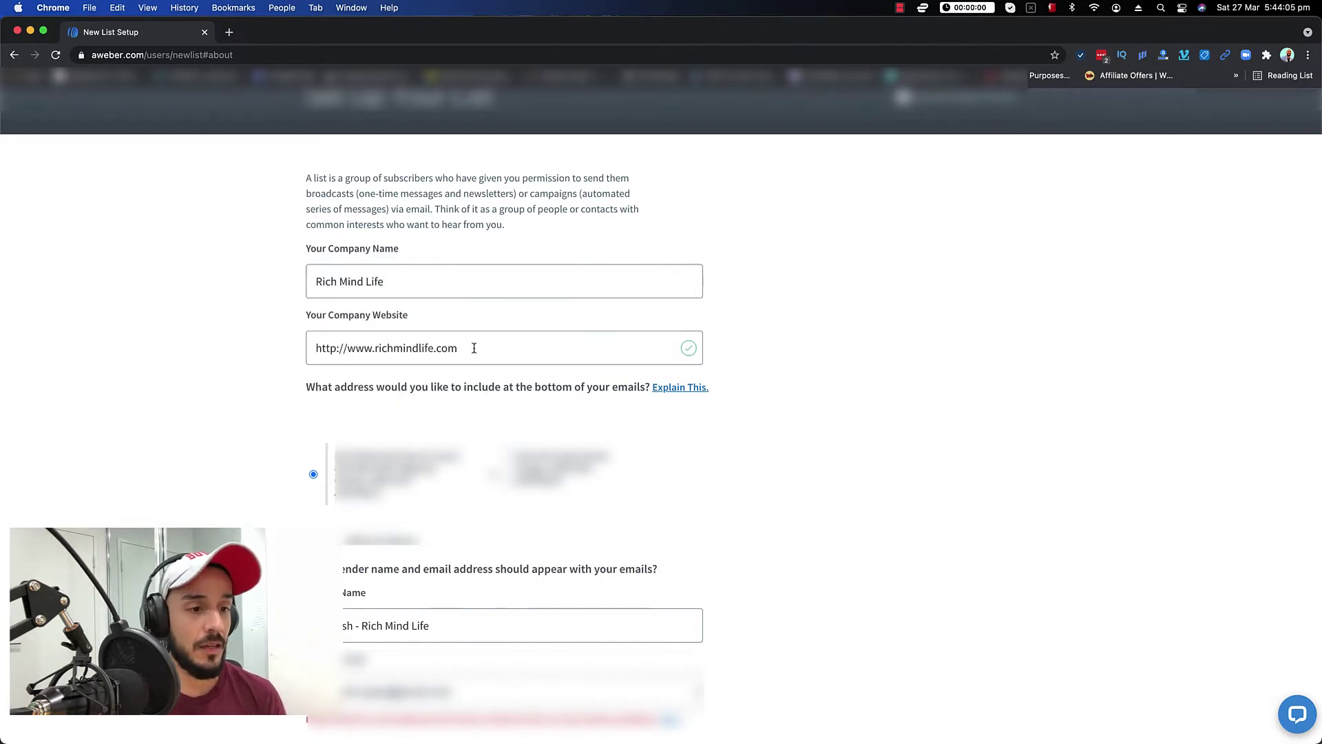
{"action": "scroll", "coordinate": [468, 345], "scroll_direction": "down", "scroll_amount": 2}
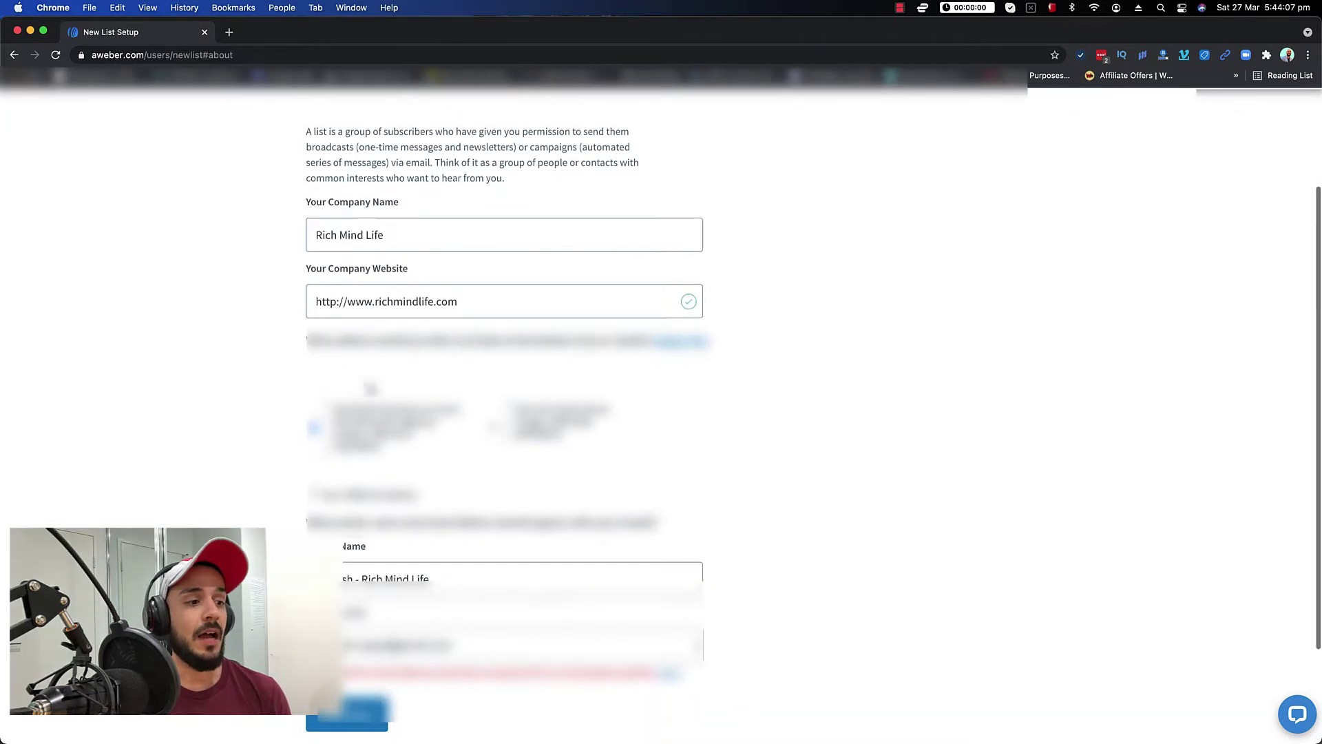
{"action": "scroll", "coordinate": [269, 369], "scroll_direction": "down", "scroll_amount": 2}
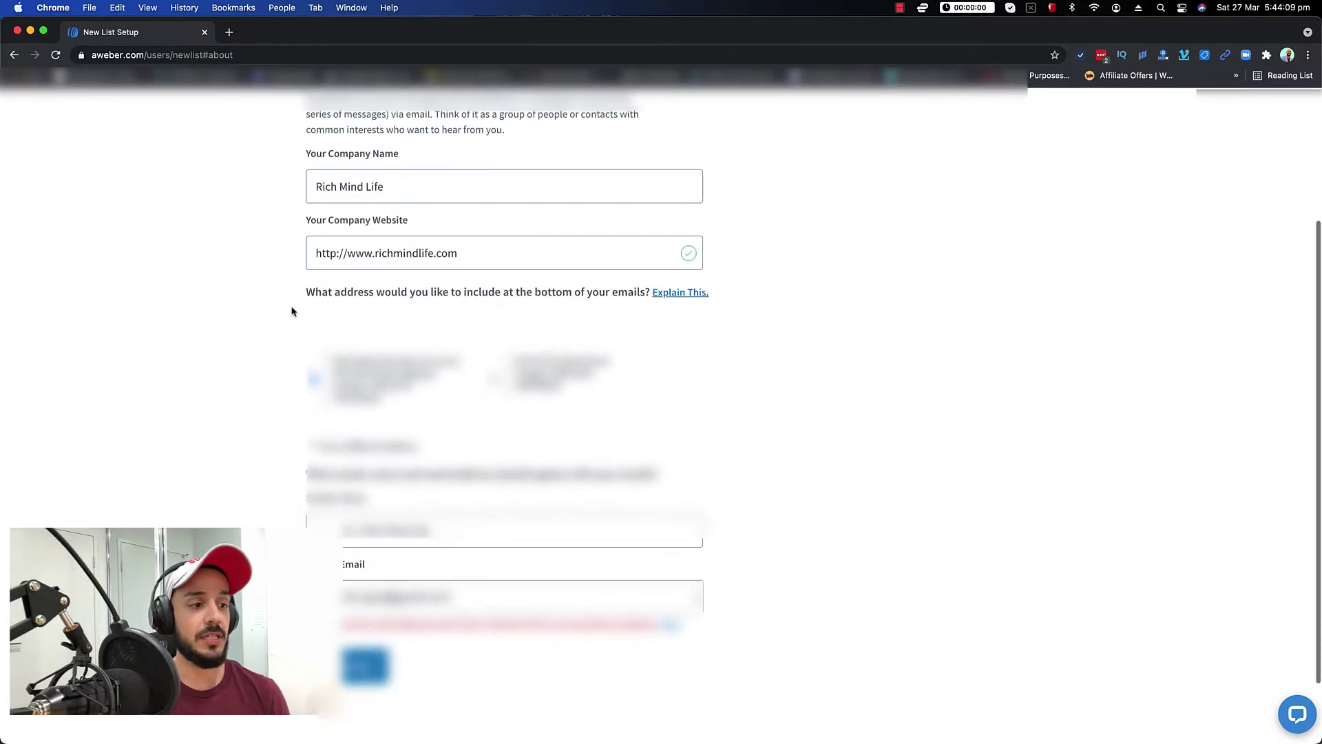
{"action": "left_click", "coordinate": [422, 429]}
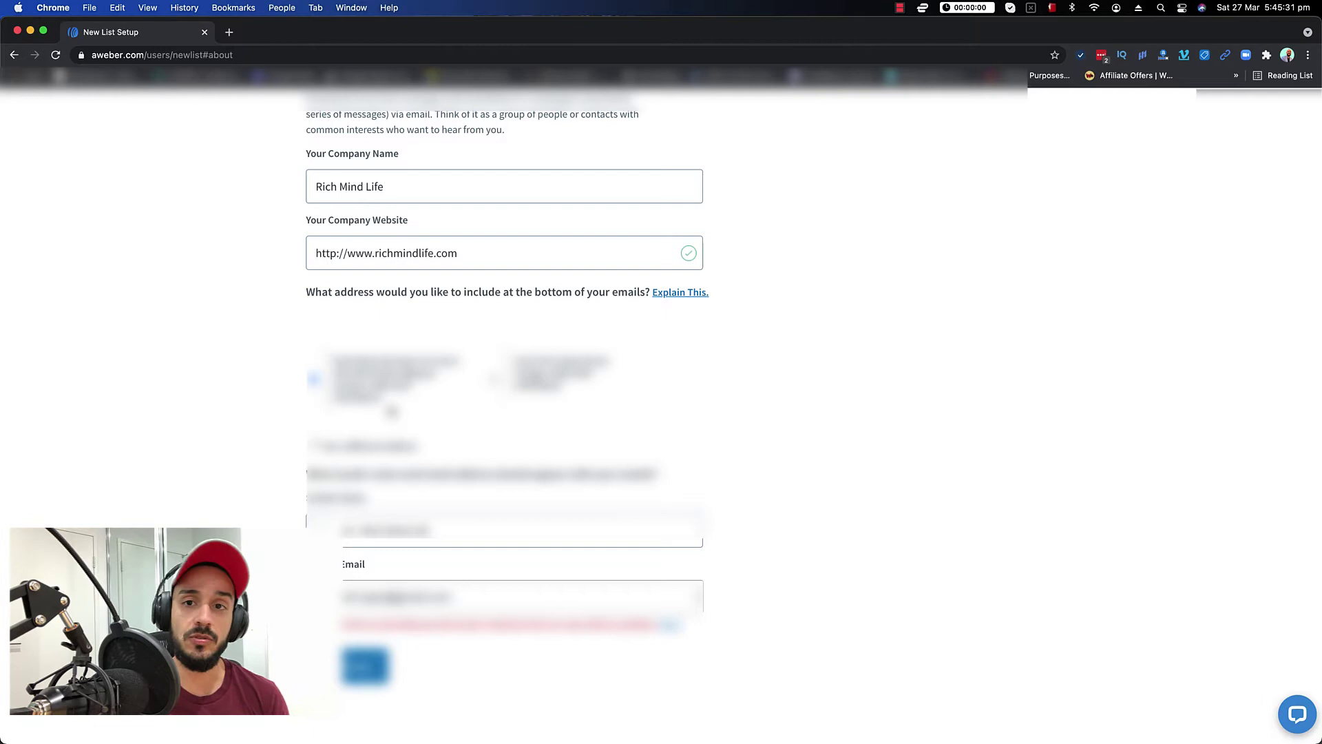
{"action": "scroll", "coordinate": [392, 411], "scroll_direction": "down", "scroll_amount": 1}
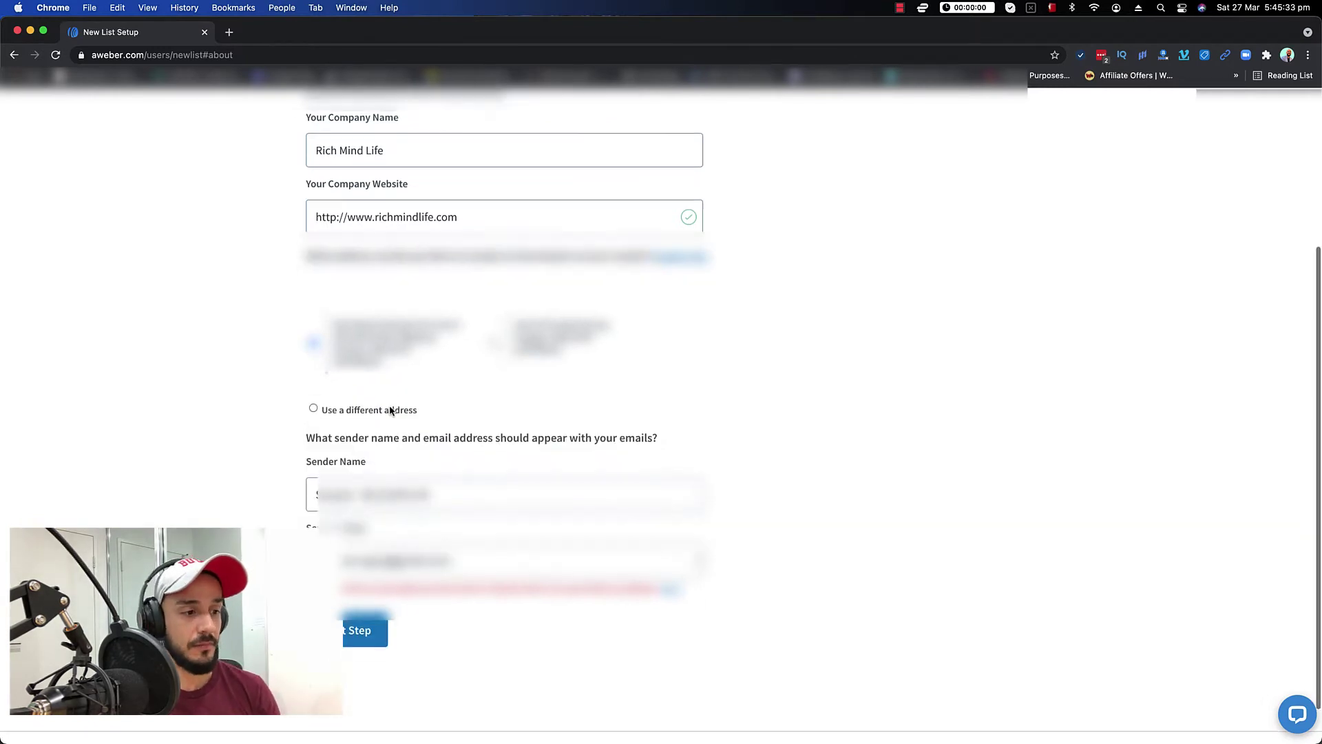
{"action": "scroll", "coordinate": [364, 403], "scroll_direction": "down", "scroll_amount": 1}
{"action": "double_click", "coordinate": [329, 390]}
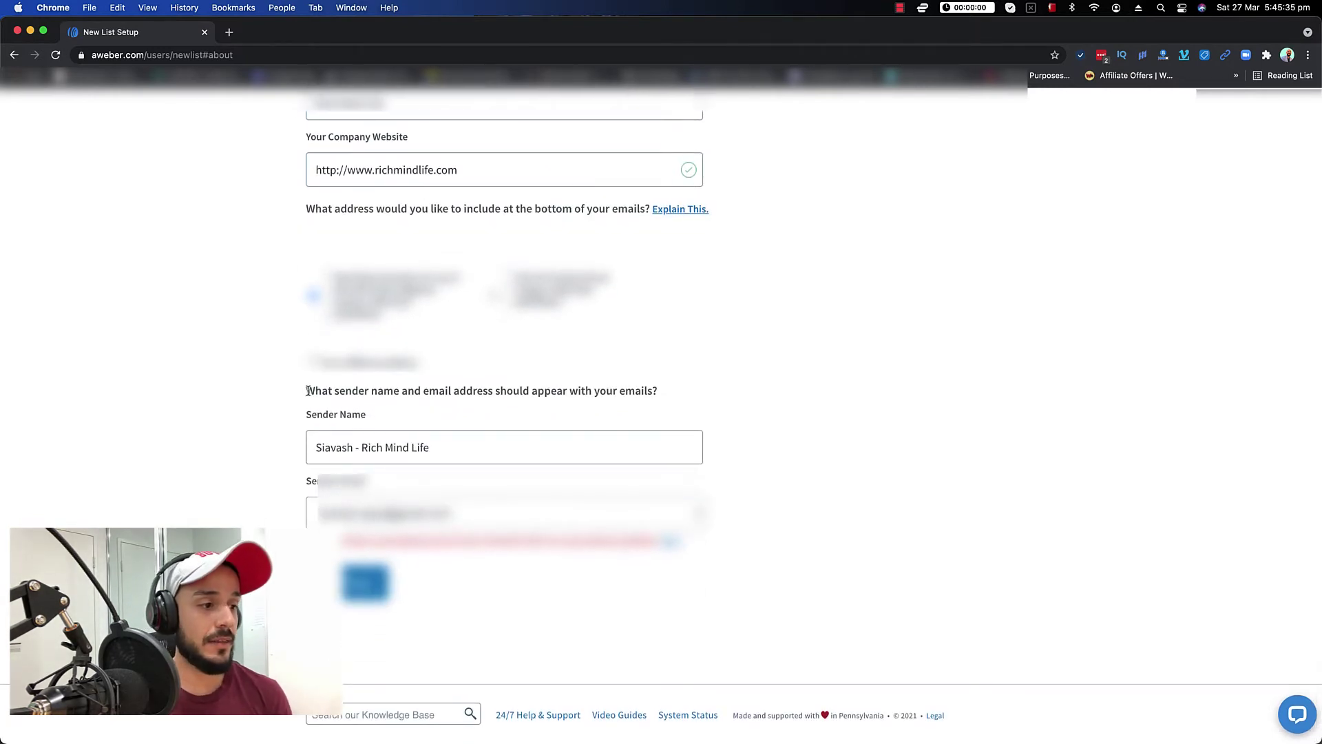
{"action": "left_click_drag", "start_coordinate": [331, 389], "coordinate": [550, 389]}
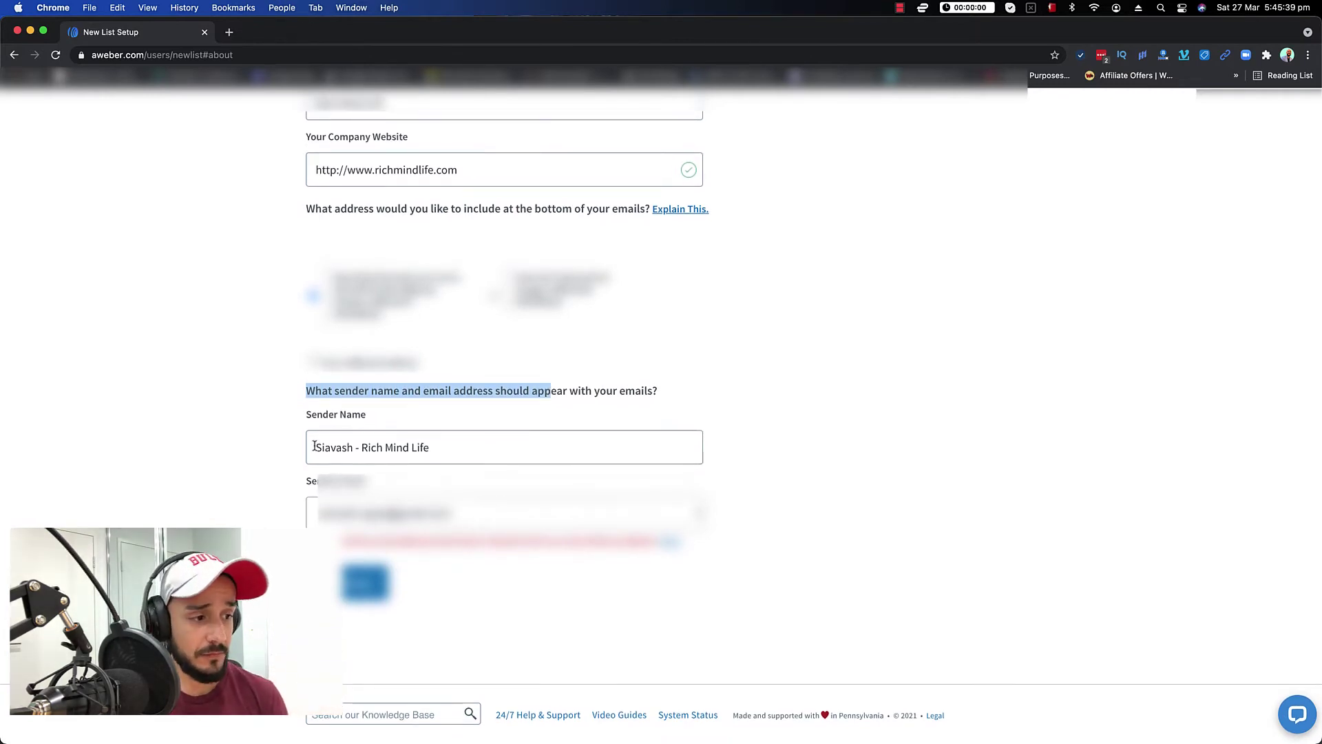
{"action": "left_click_drag", "start_coordinate": [314, 447], "coordinate": [451, 443]}
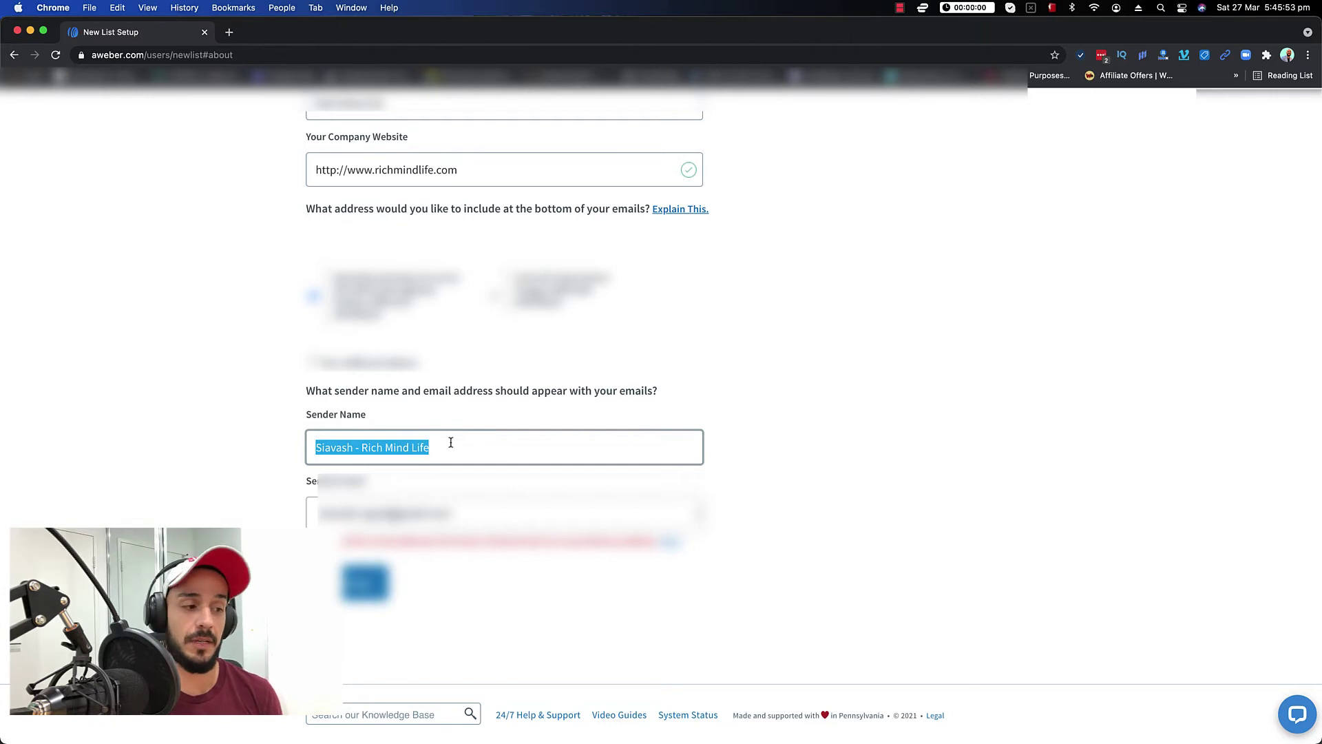
{"action": "left_click", "coordinate": [317, 447]}
{"action": "double_click", "coordinate": [319, 447]}
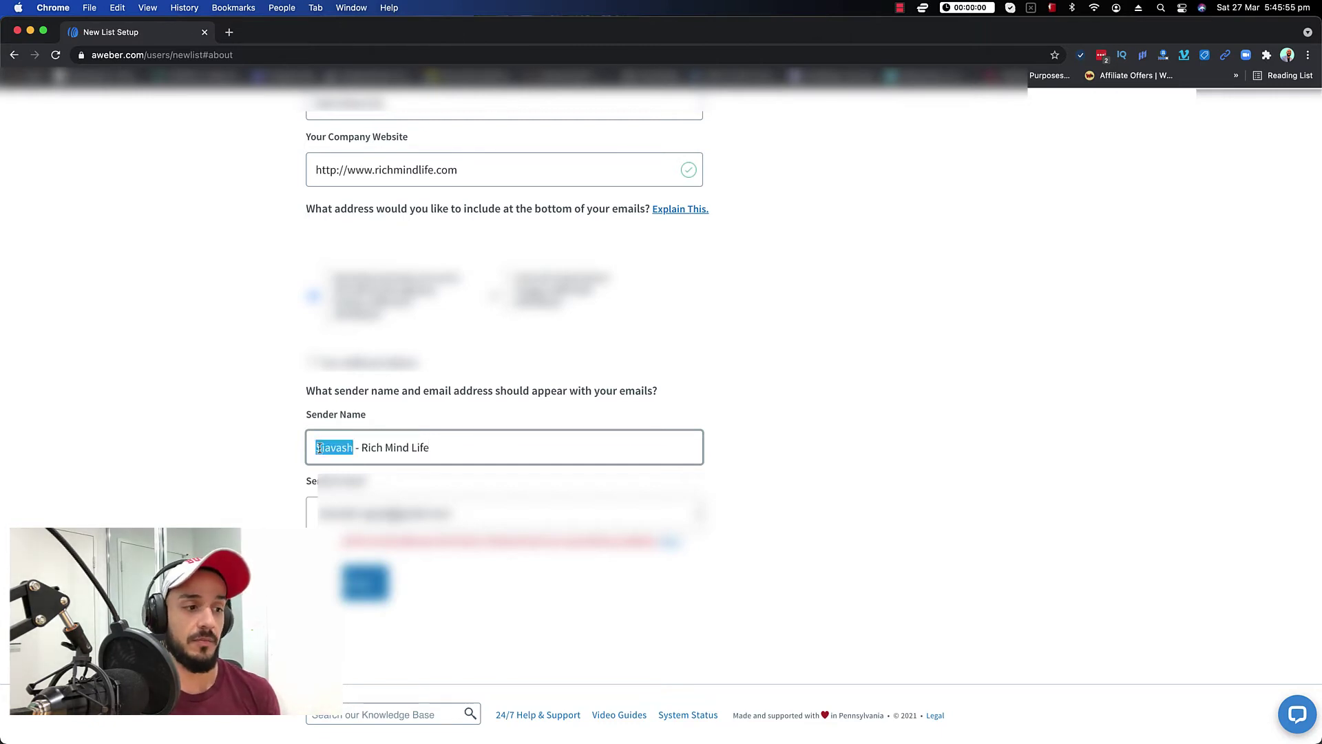
{"action": "left_click_drag", "start_coordinate": [359, 447], "coordinate": [444, 446]}
{"action": "left_click", "coordinate": [444, 446]}
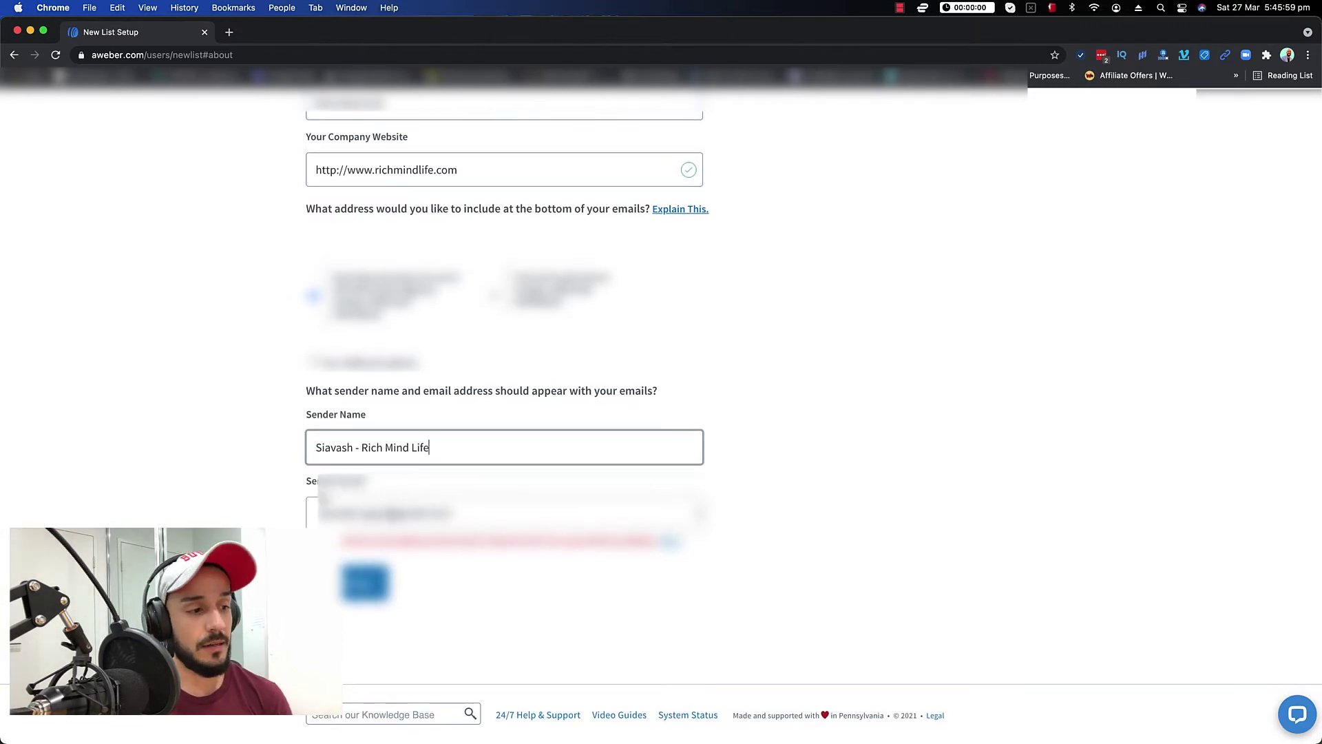
{"action": "left_click_drag", "start_coordinate": [308, 481], "coordinate": [368, 482]}
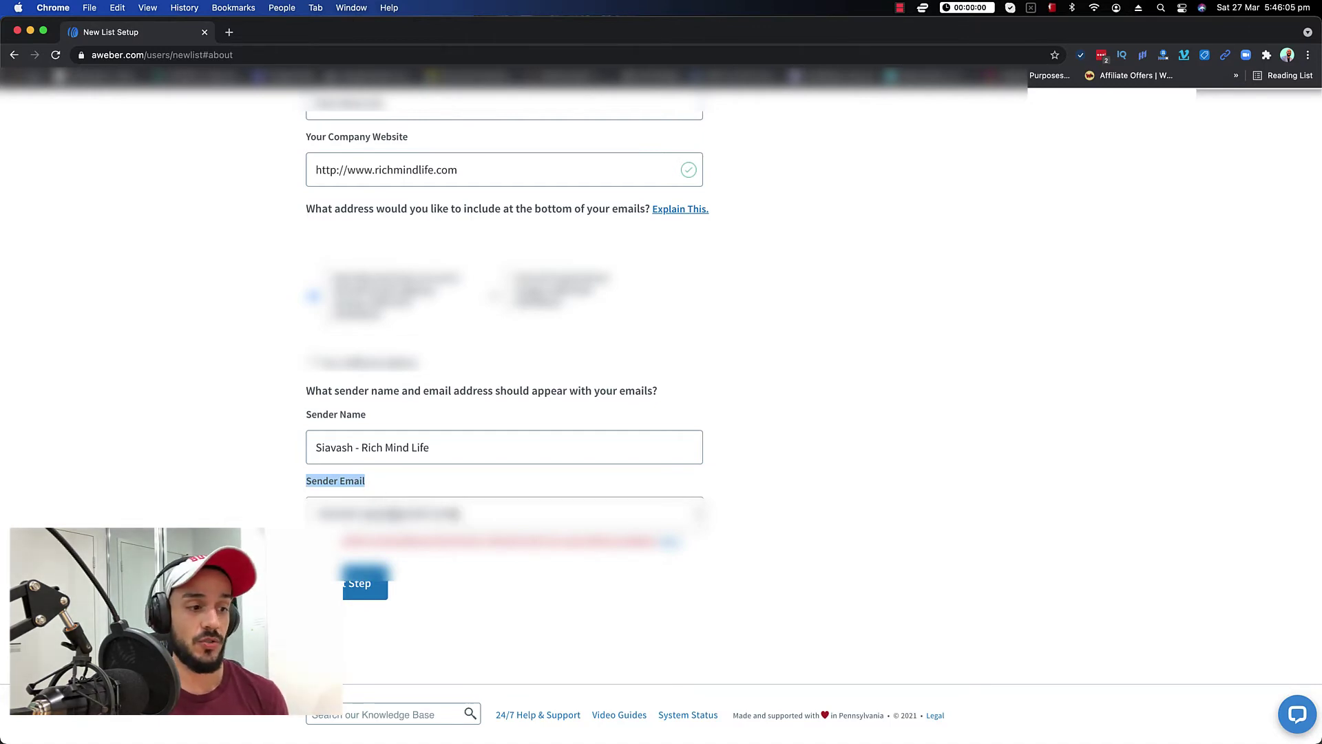
{"action": "left_click", "coordinate": [308, 513]}
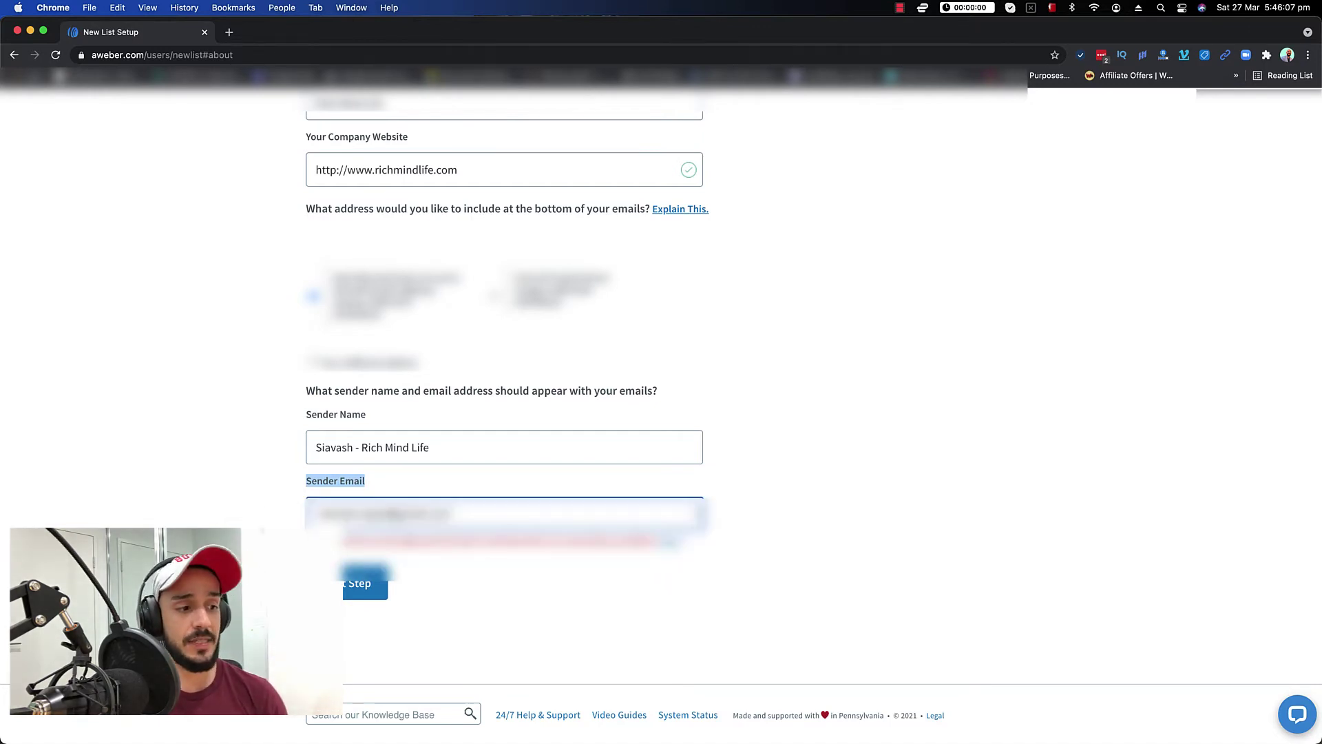
{"action": "left_click", "coordinate": [379, 514]}
{"action": "left_click_drag", "start_coordinate": [344, 541], "coordinate": [541, 540]}
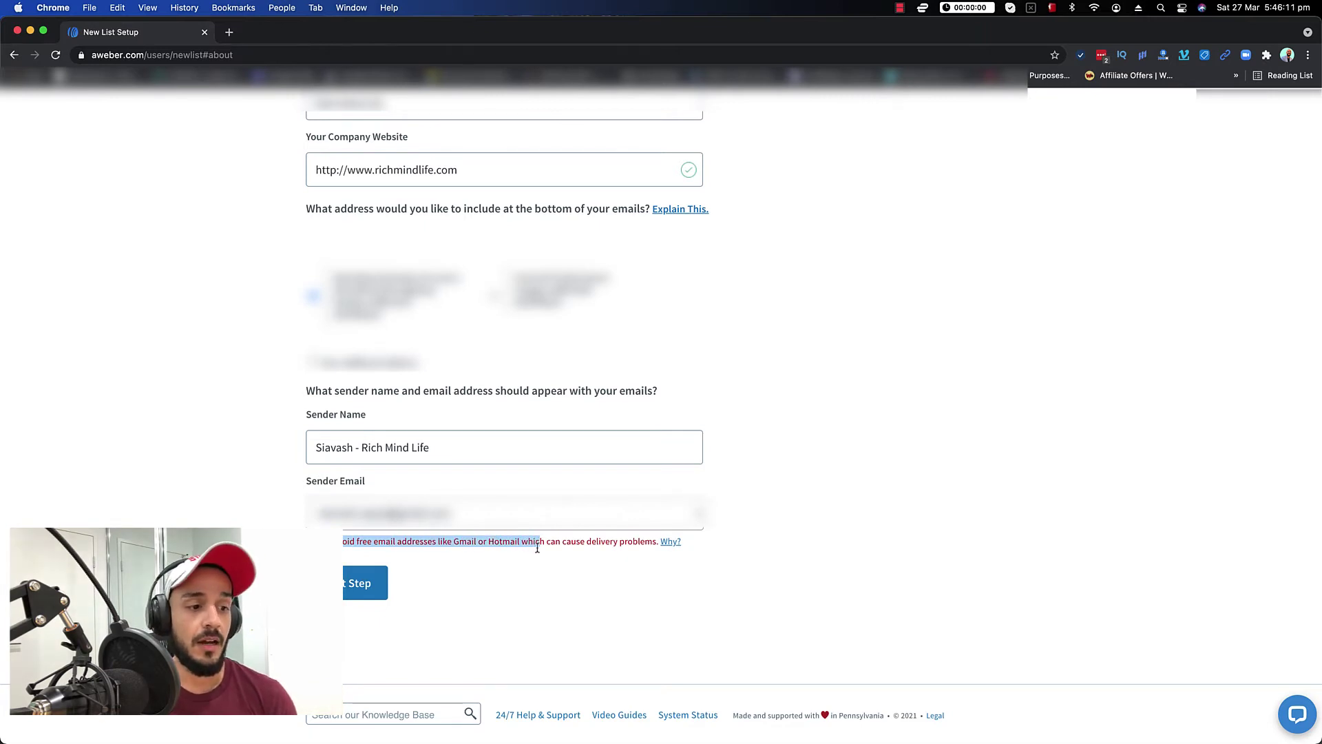
{"action": "left_click", "coordinate": [586, 543]}
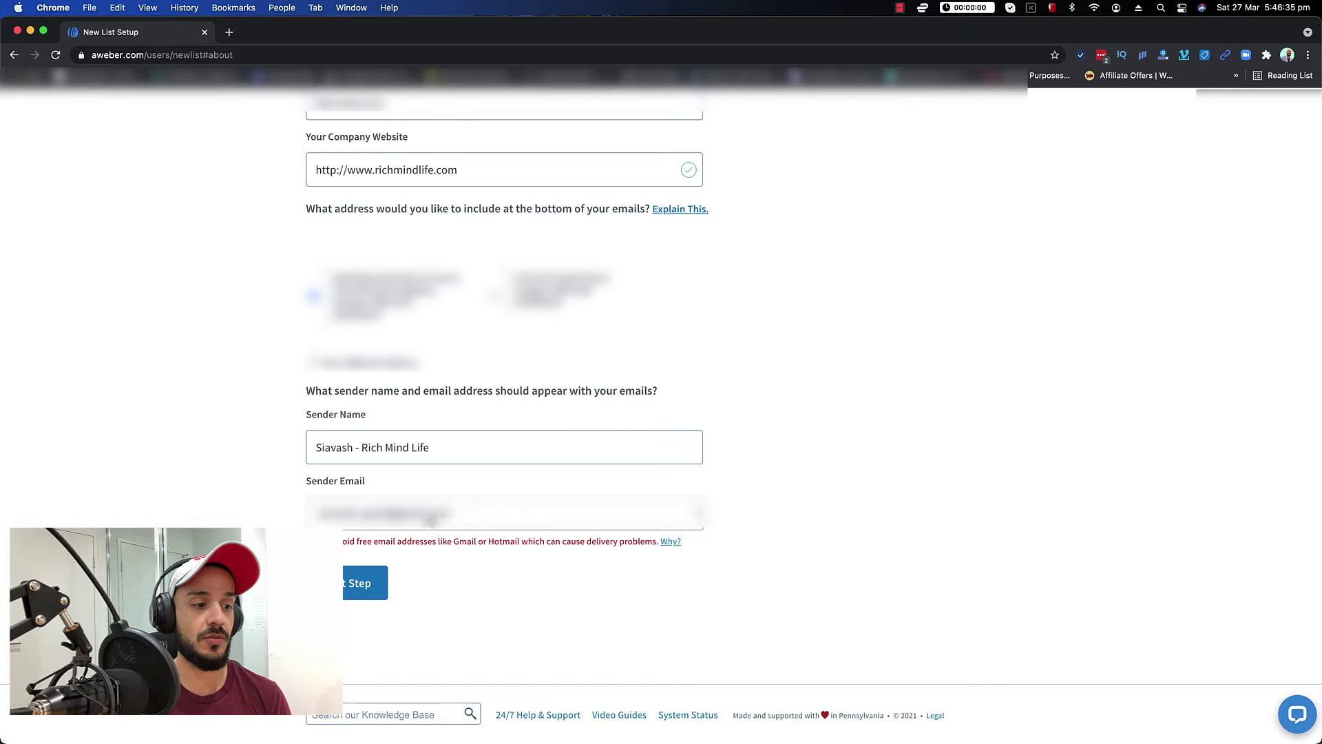
{"action": "left_click", "coordinate": [511, 515]}
{"action": "left_click", "coordinate": [289, 502]}
{"action": "left_click", "coordinate": [303, 513]}
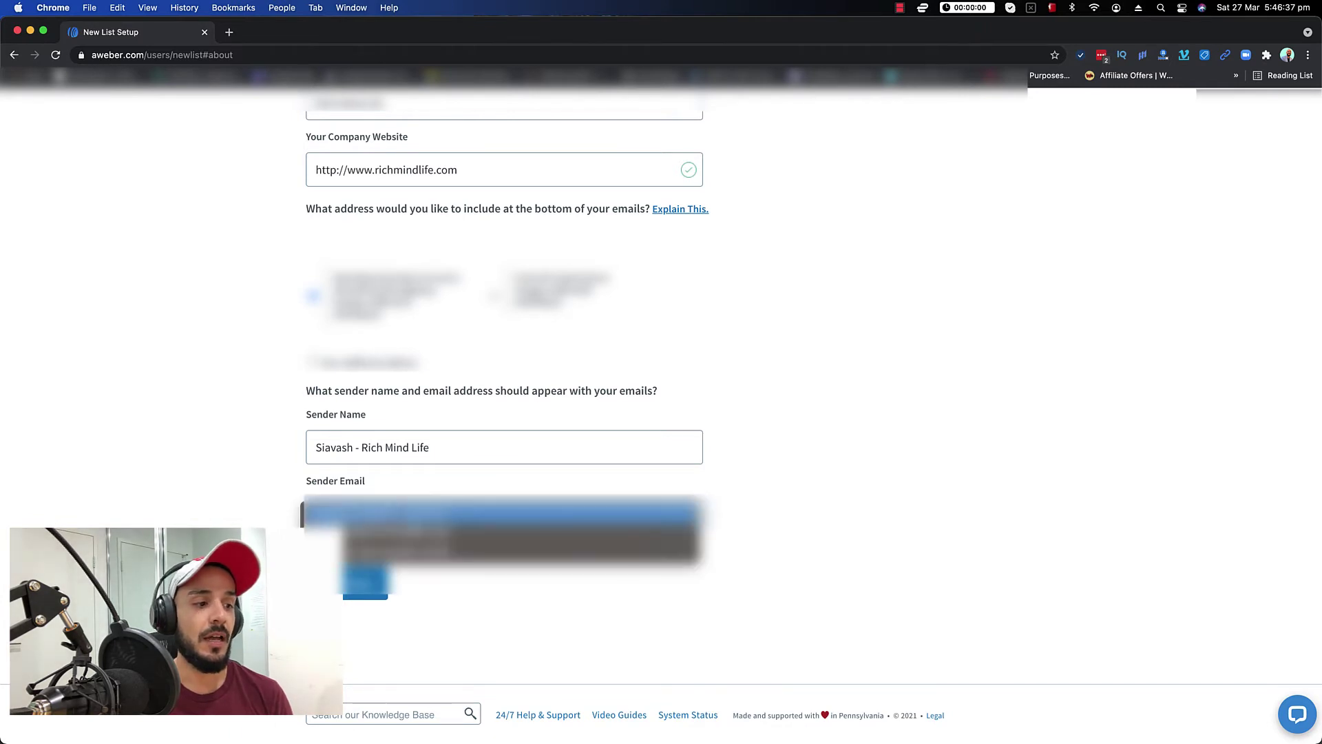
{"action": "left_click", "coordinate": [303, 513]}
{"action": "left_click", "coordinate": [338, 517]}
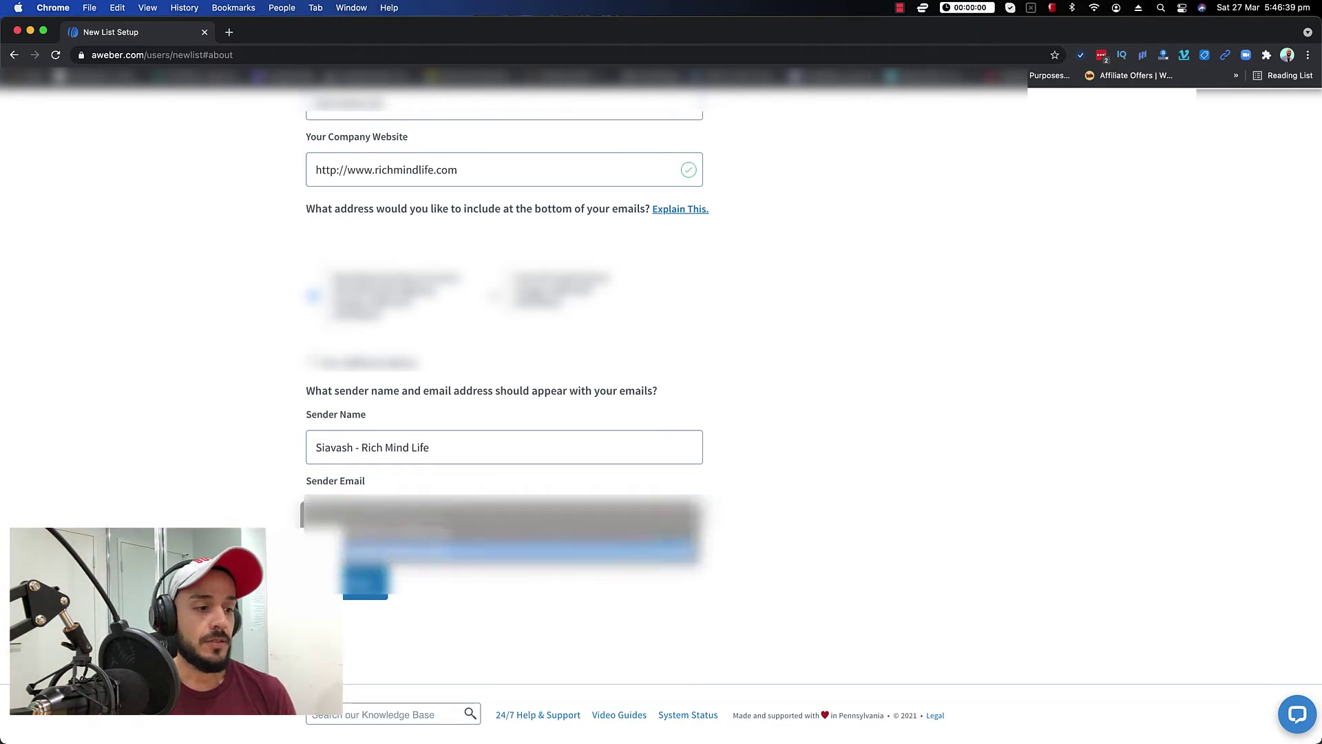
{"action": "left_click", "coordinate": [338, 551]}
{"action": "left_click", "coordinate": [526, 402]}
{"action": "type", "text": "y"}
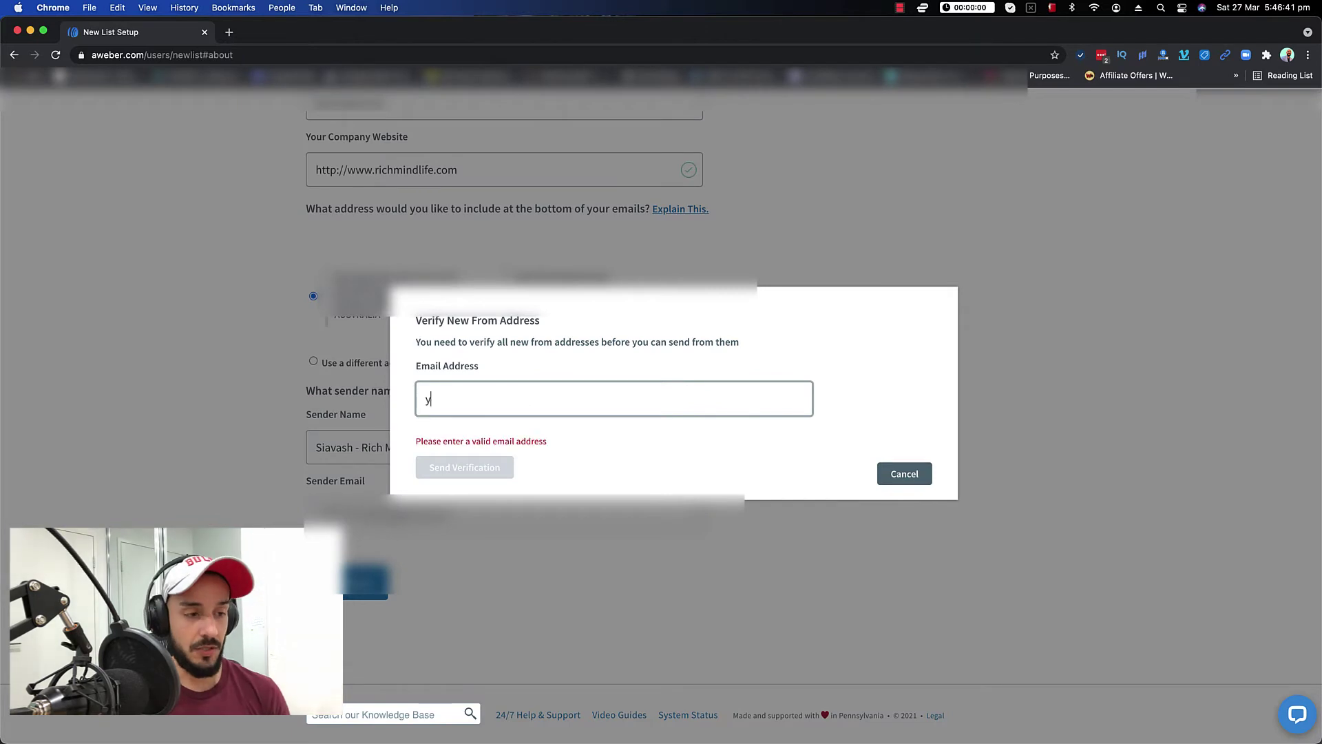
{"action": "type", "text": "ourname@yourdo"}
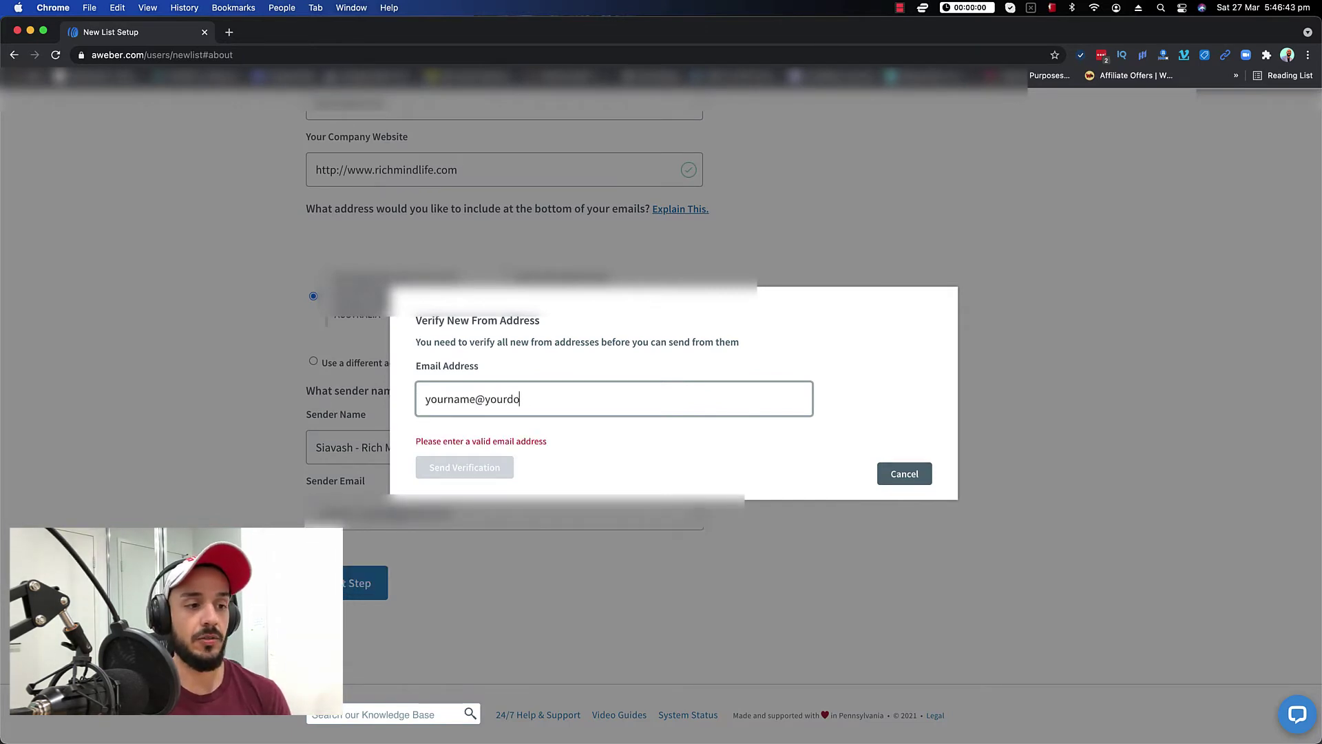
{"action": "type", "text": "main.com"}
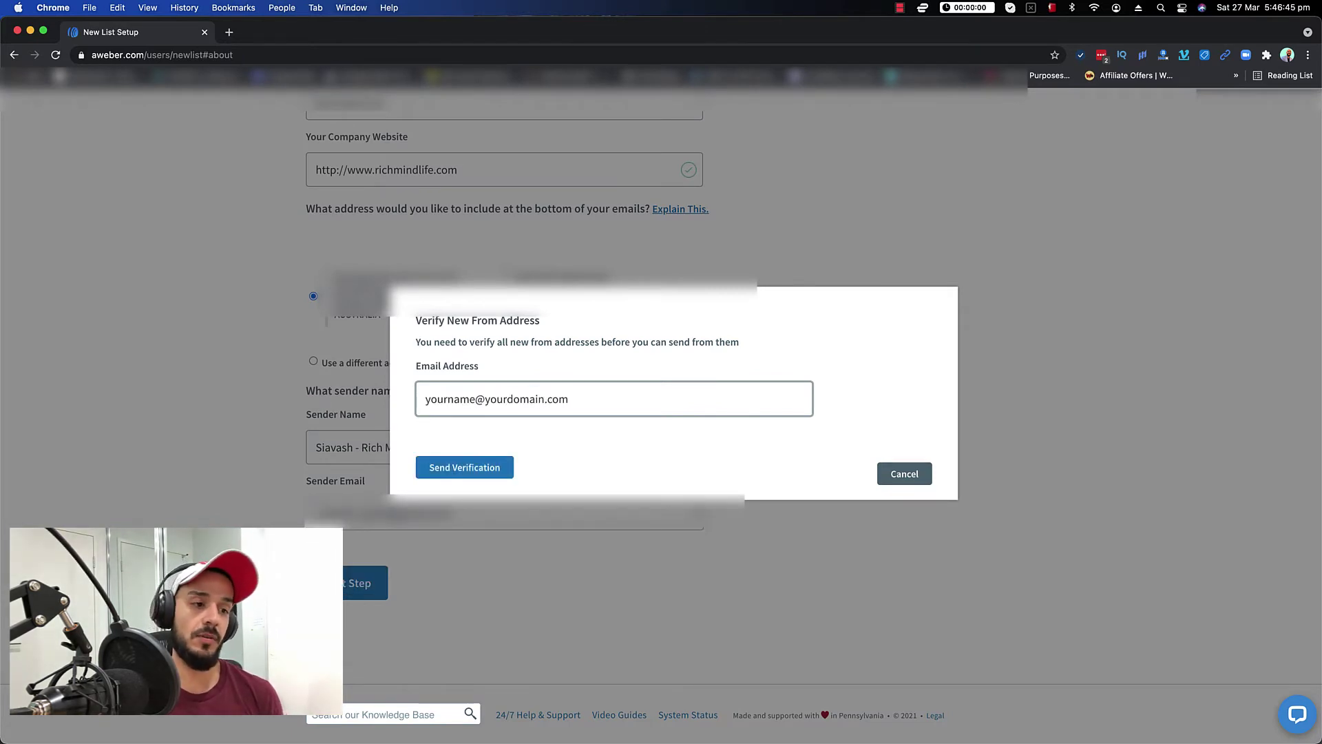
{"action": "double_click", "coordinate": [471, 399]}
{"action": "type", "text": "info"}
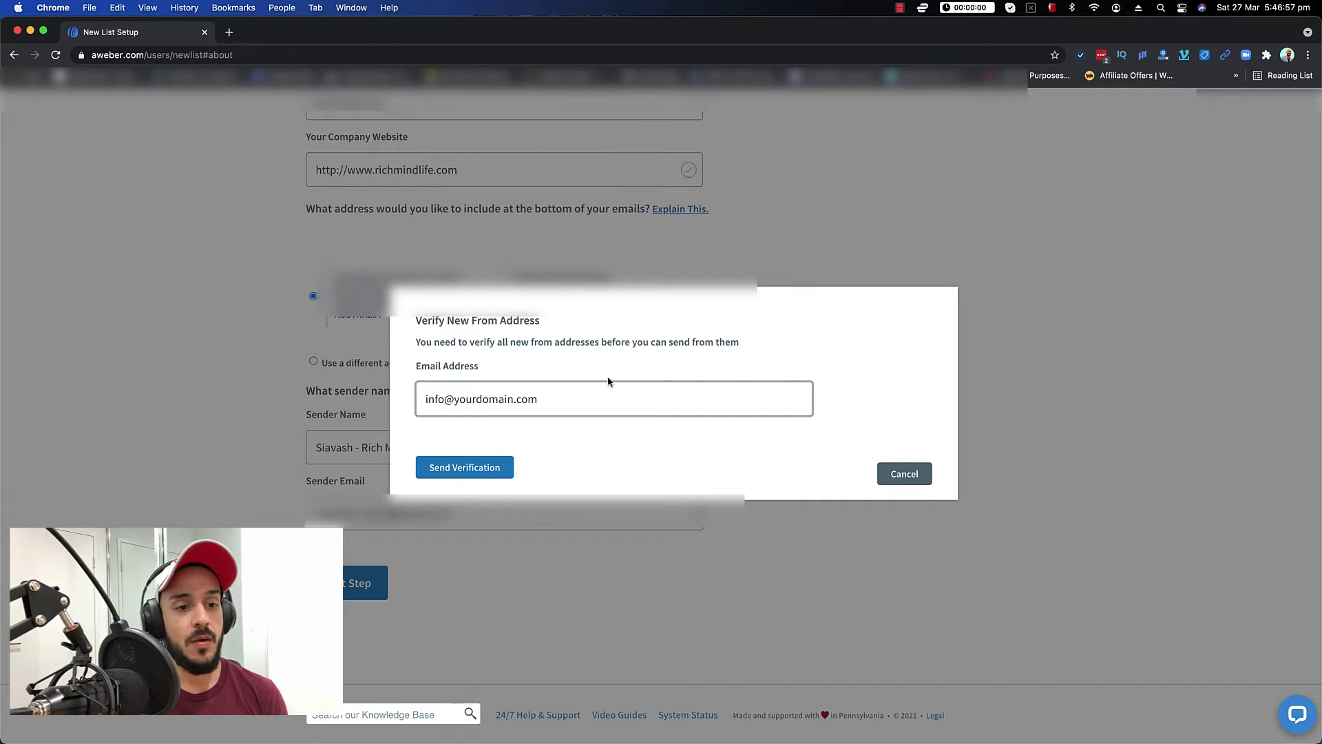
{"action": "left_click", "coordinate": [913, 478]}
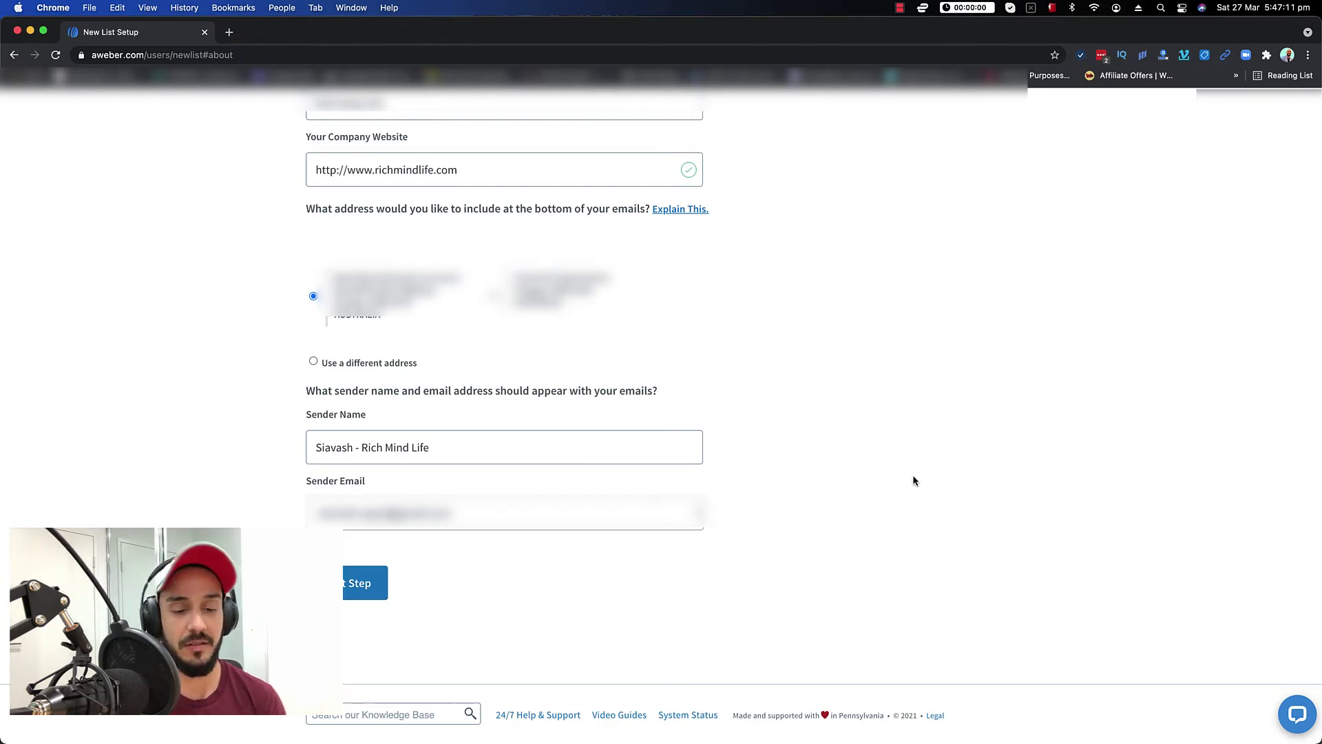
- Advance to the list name step and name the list 'Make Money Online Niche'
{"action": "scroll", "coordinate": [355, 589], "scroll_direction": "up", "scroll_amount": 1}
{"action": "left_click", "coordinate": [348, 589]}
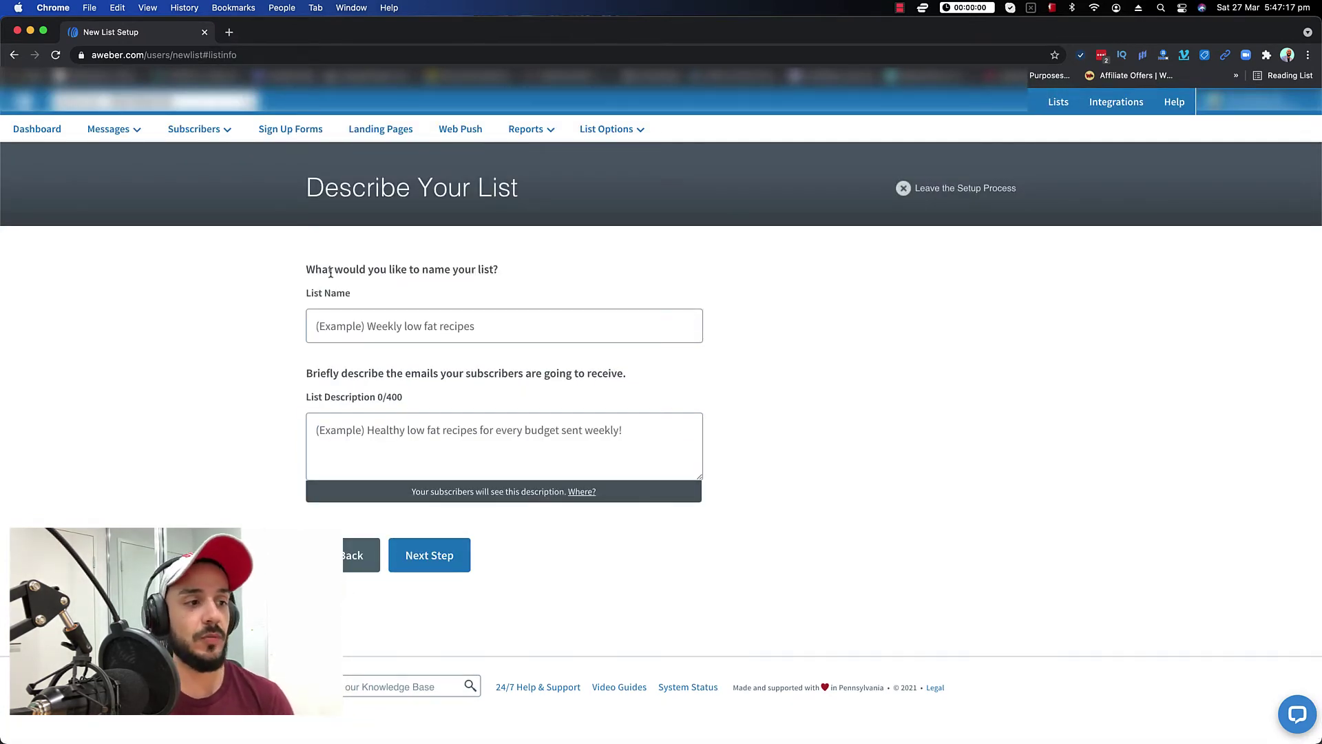
{"action": "left_click_drag", "start_coordinate": [333, 270], "coordinate": [499, 271]}
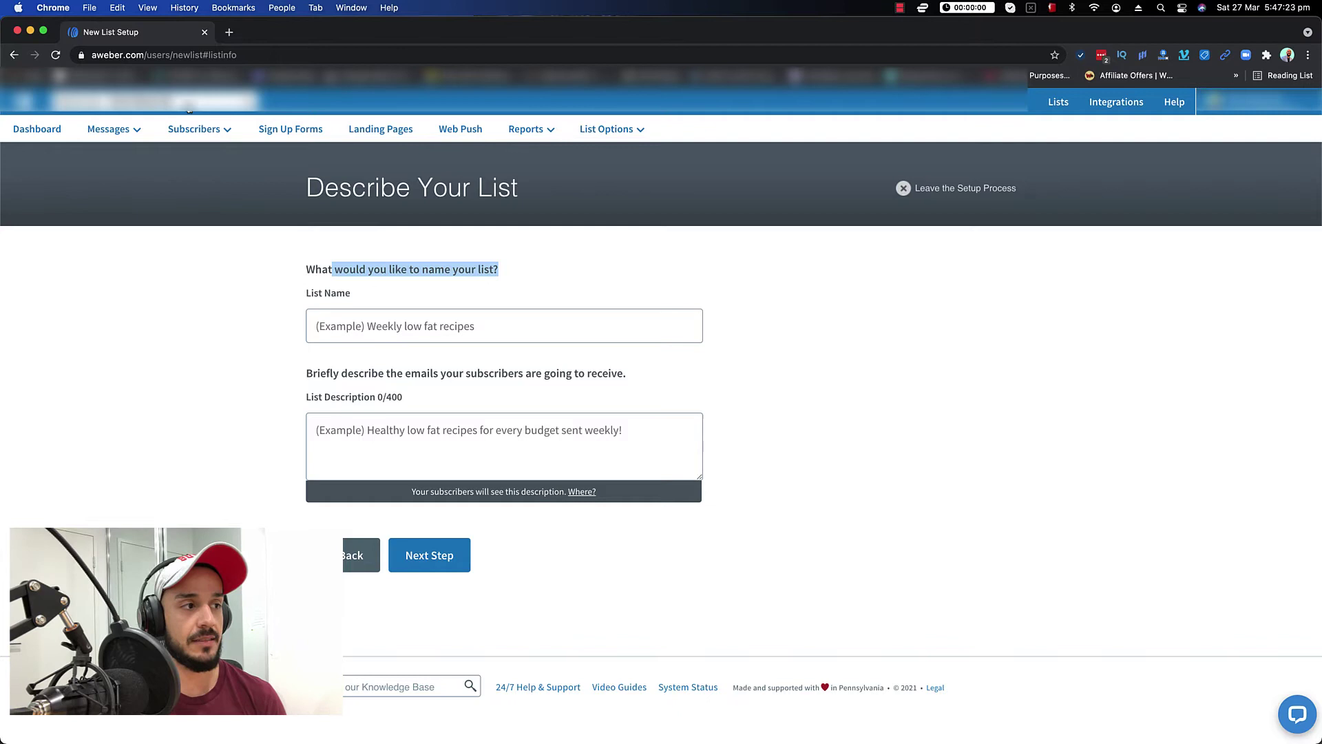
{"action": "left_click", "coordinate": [327, 326]}
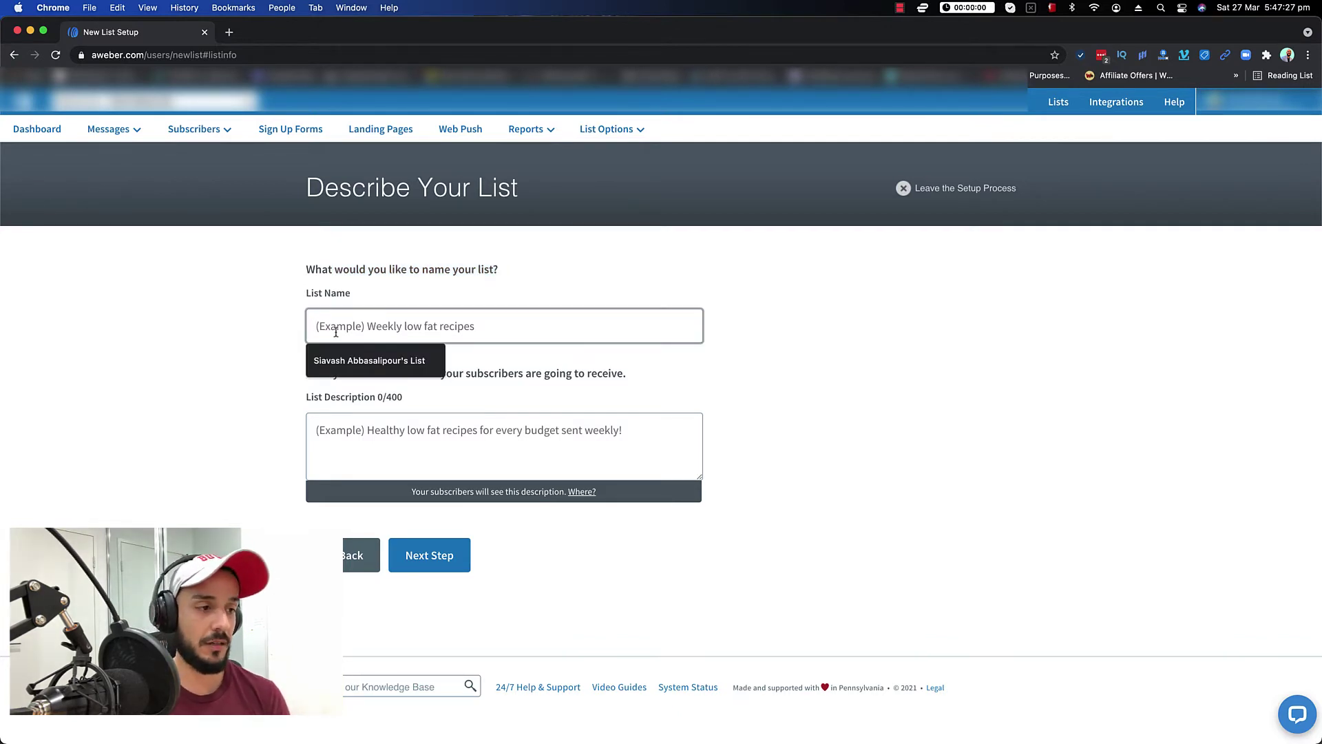
{"action": "type", "text": "My he"}
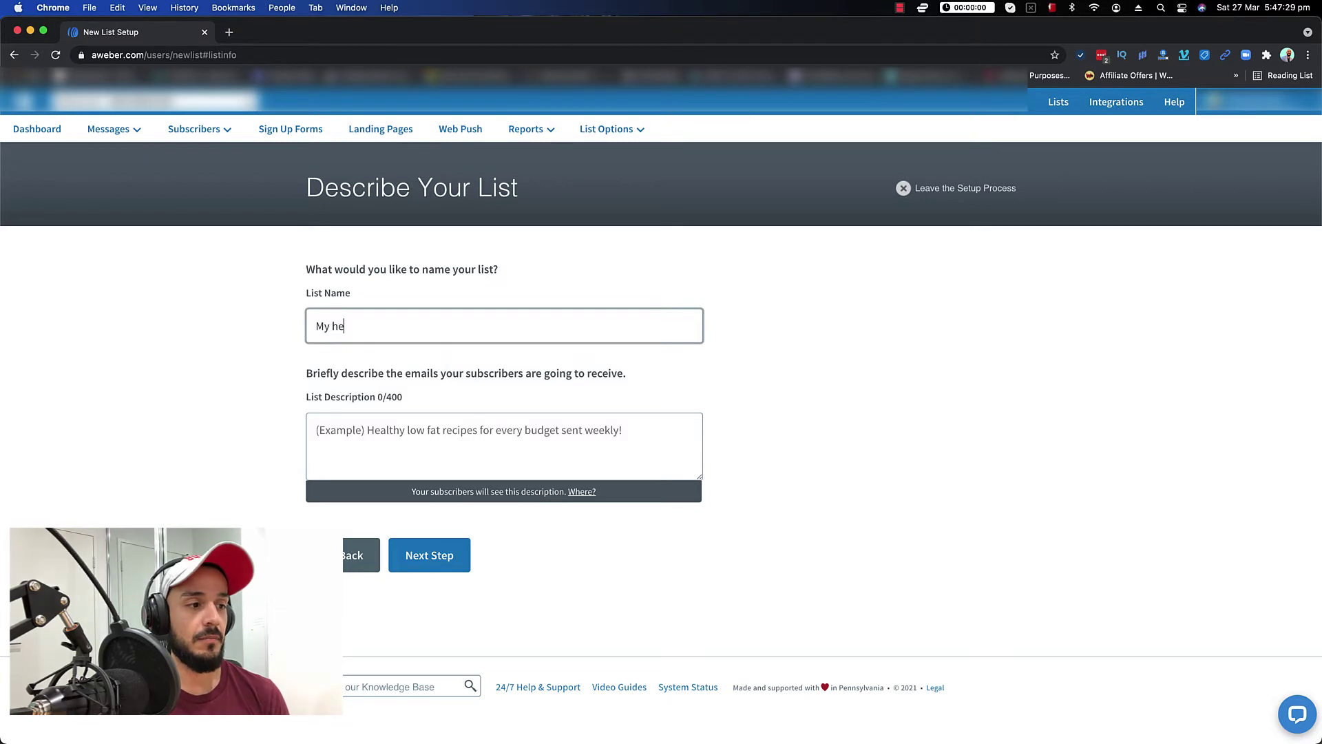
{"action": "type", "text": "alth Nich"}
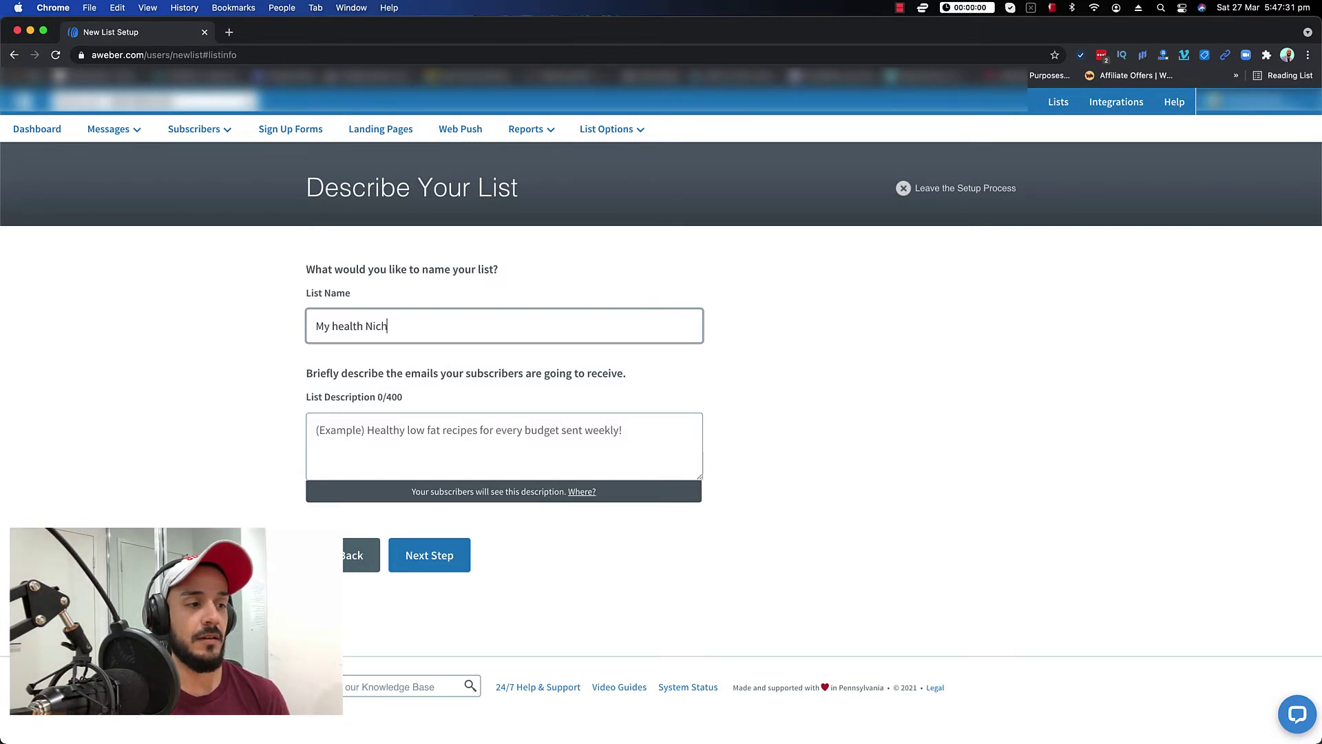
{"action": "key", "text": "BackSpace"}
{"action": "key", "text": "BackSpace"}
{"action": "key", "text": "BackSpace"}
{"action": "key", "text": "BackSpace"}
{"action": "type", "text": "aNiche"}
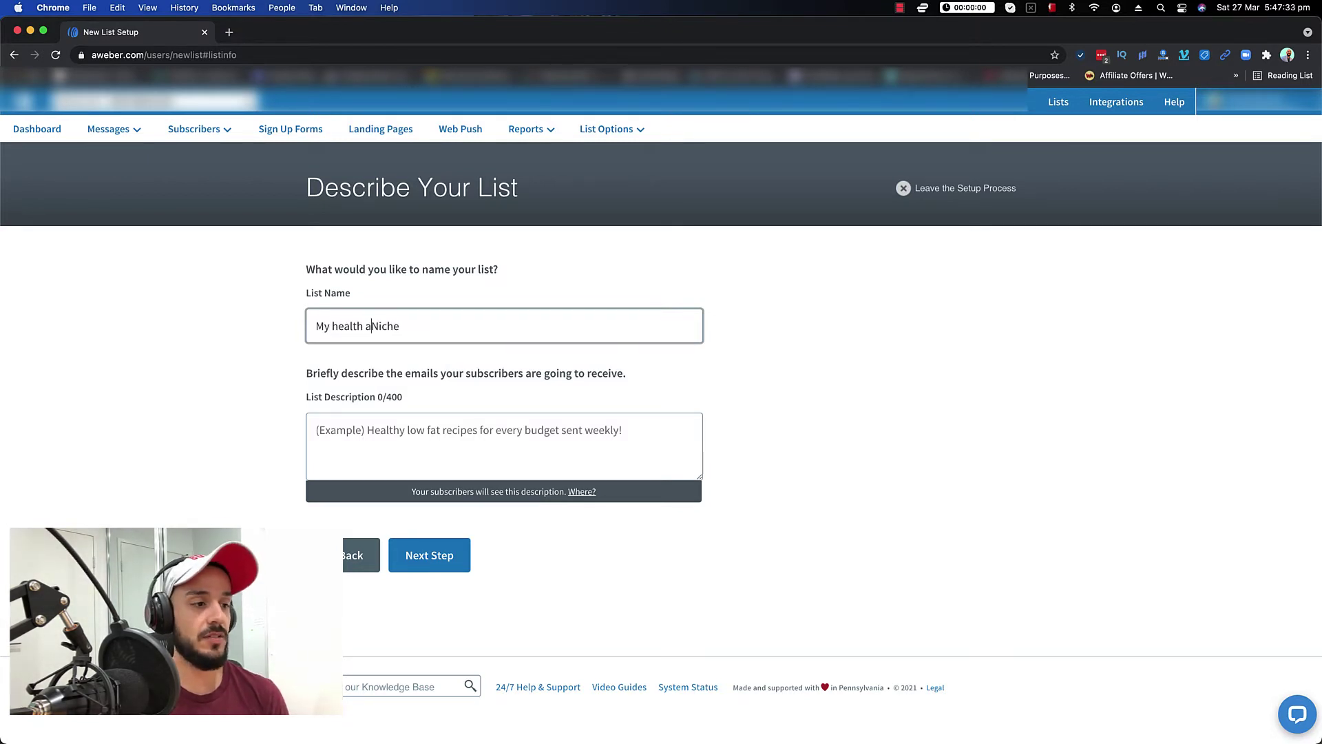
{"action": "type", "text": "and Fitness"}
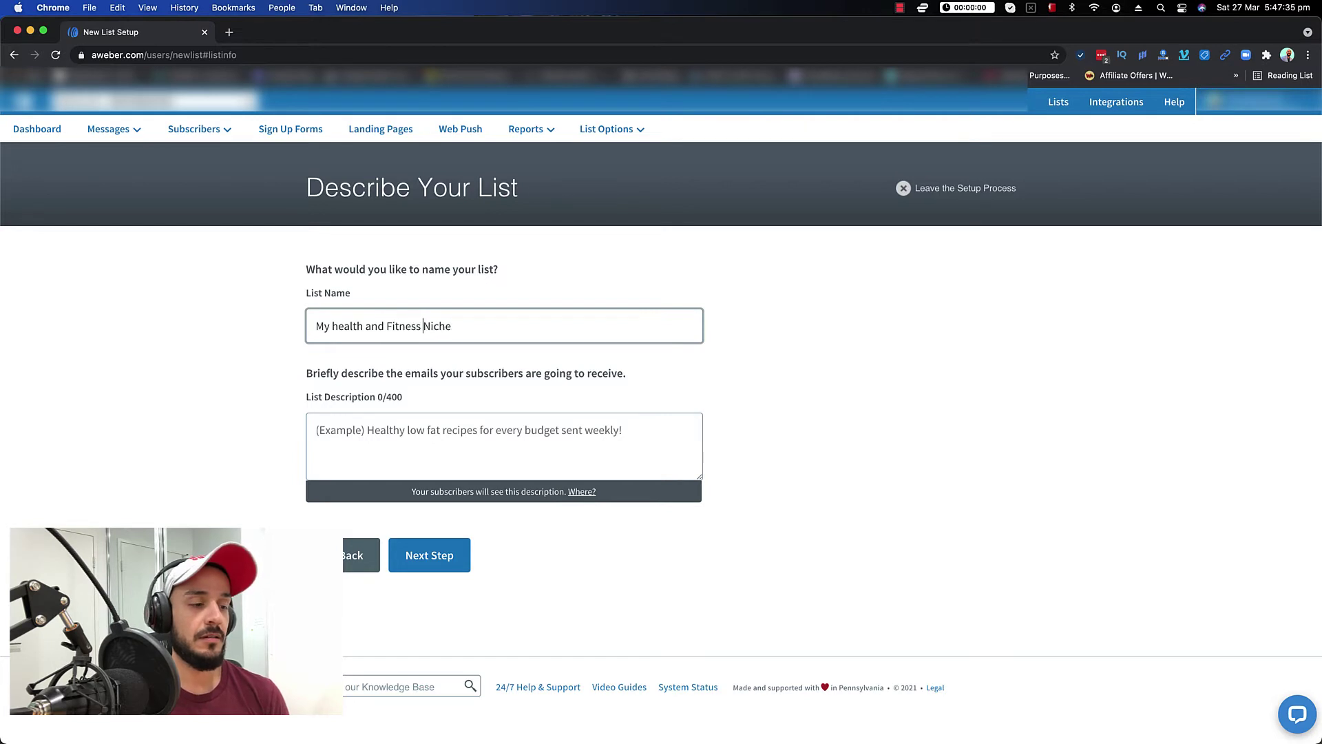
{"action": "key", "text": "super+shift+Left"}
{"action": "key", "text": "super+a"}
{"action": "type", "text": "Make Money Online "}
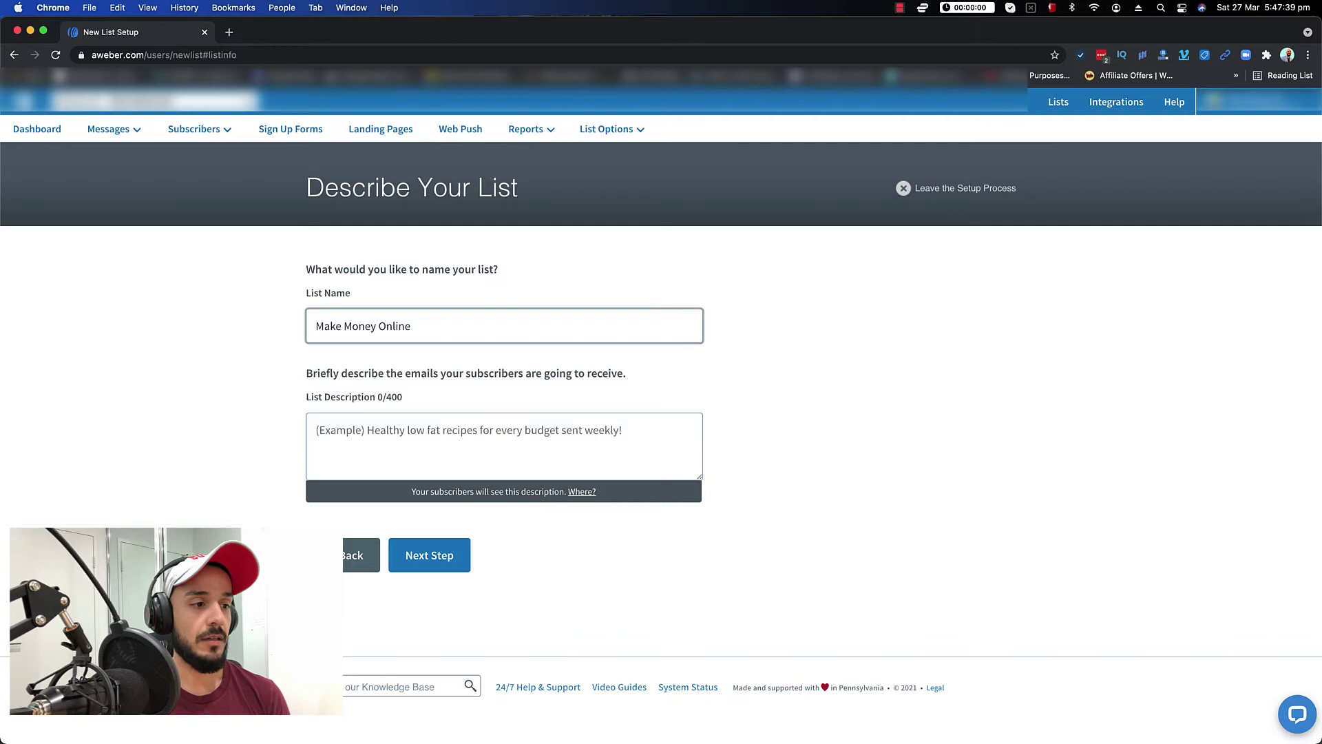
{"action": "type", "text": "Niche"}
{"action": "left_click", "coordinate": [357, 443]}
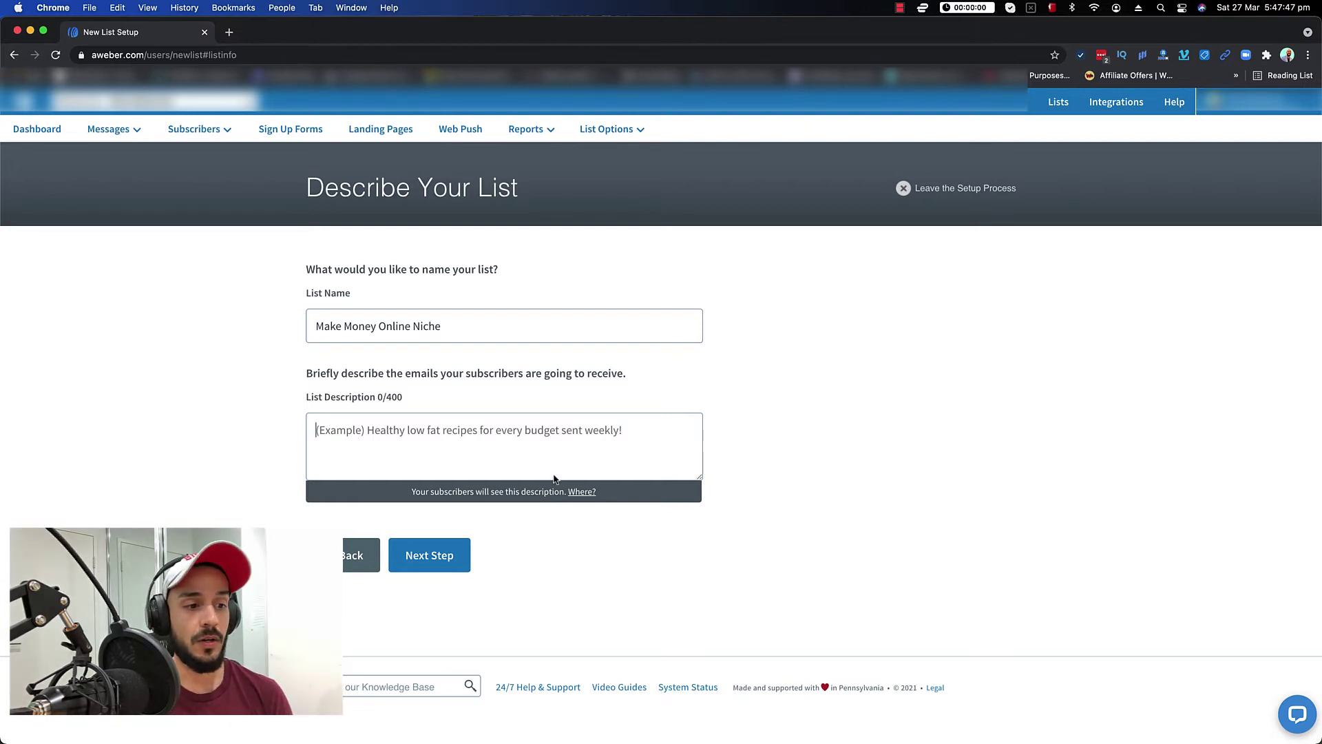
{"action": "left_click", "coordinate": [583, 491]}
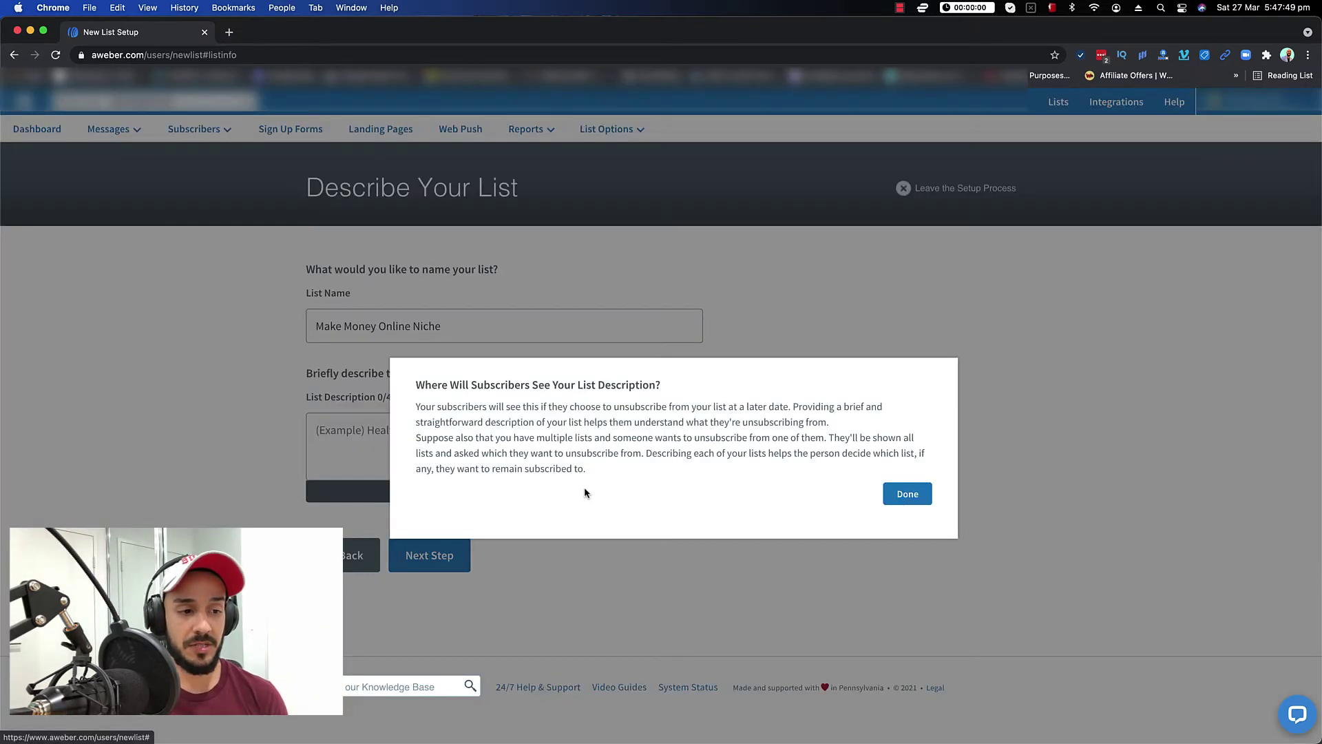
{"action": "left_click_drag", "start_coordinate": [415, 406], "coordinate": [801, 407]}
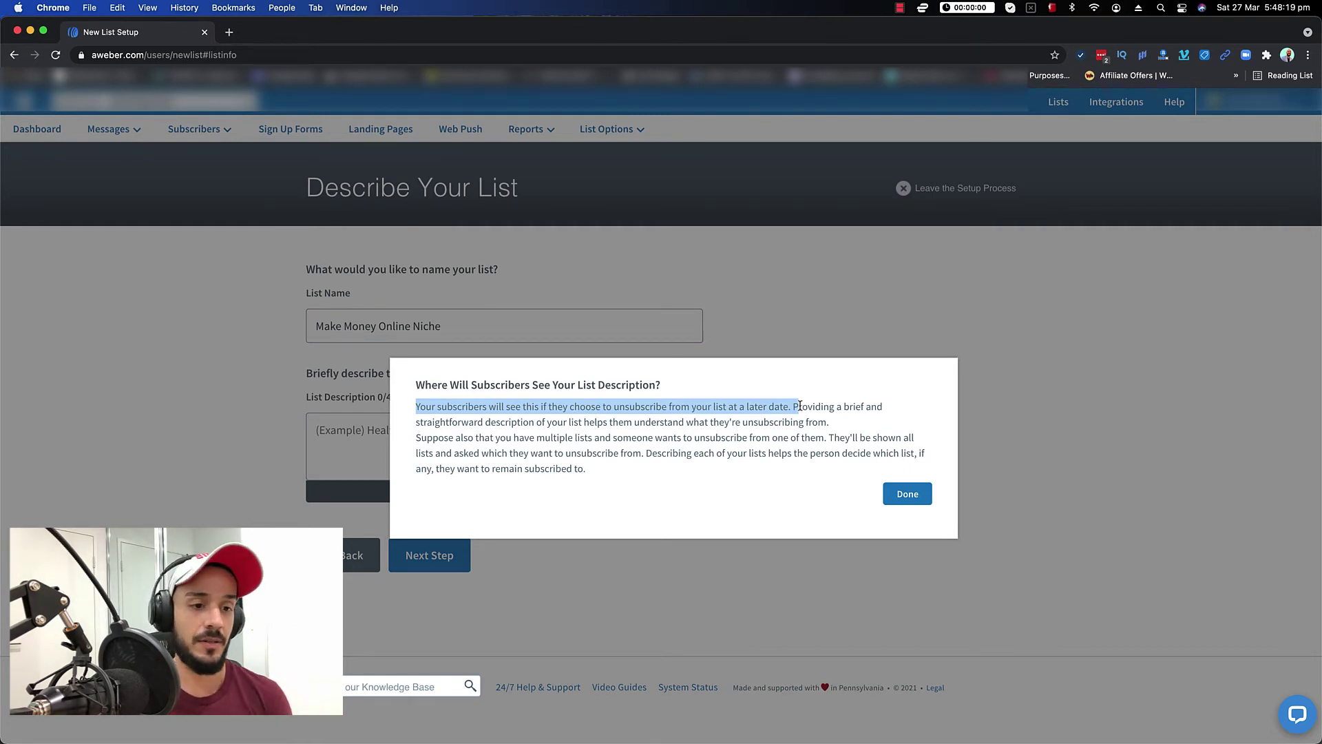
- Describe the list as information on making money online and becoming financially free, then continue
{"action": "left_click", "coordinate": [907, 493]}
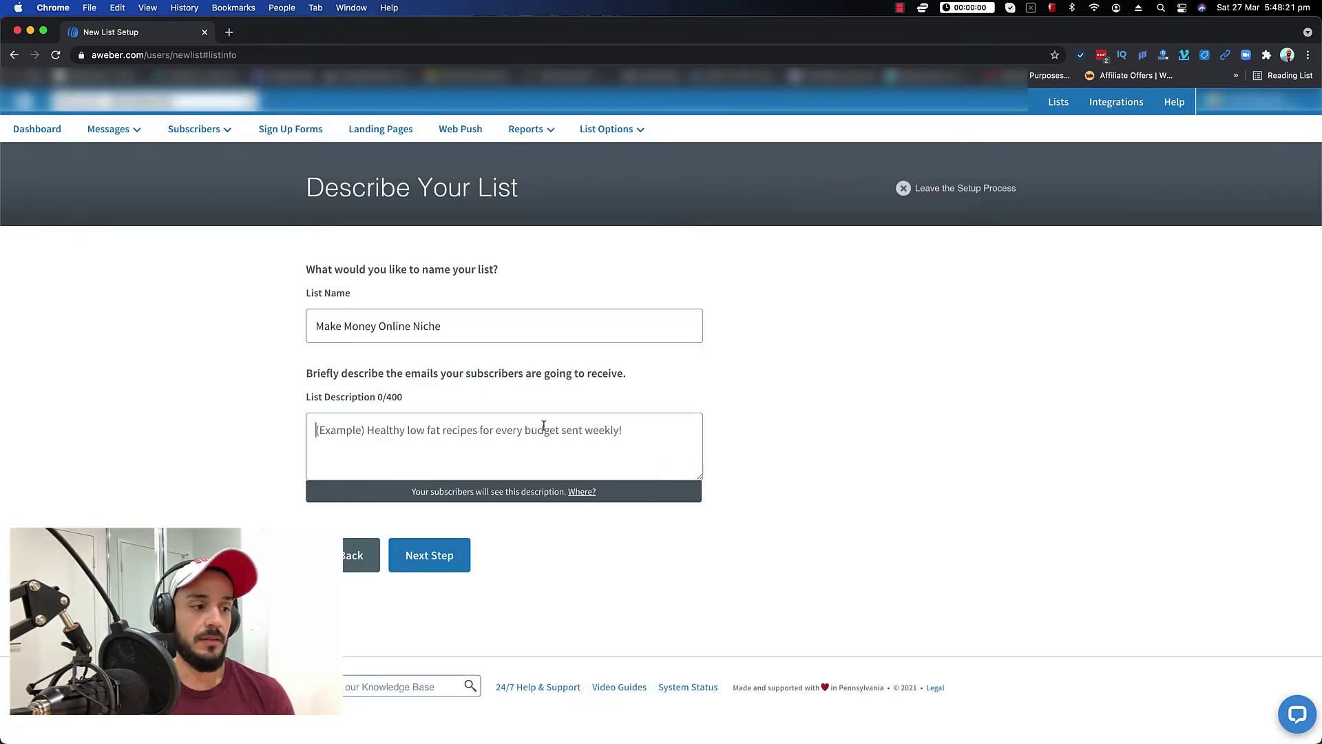
{"action": "left_click", "coordinate": [544, 426]}
{"action": "type", "text": "Providing"}
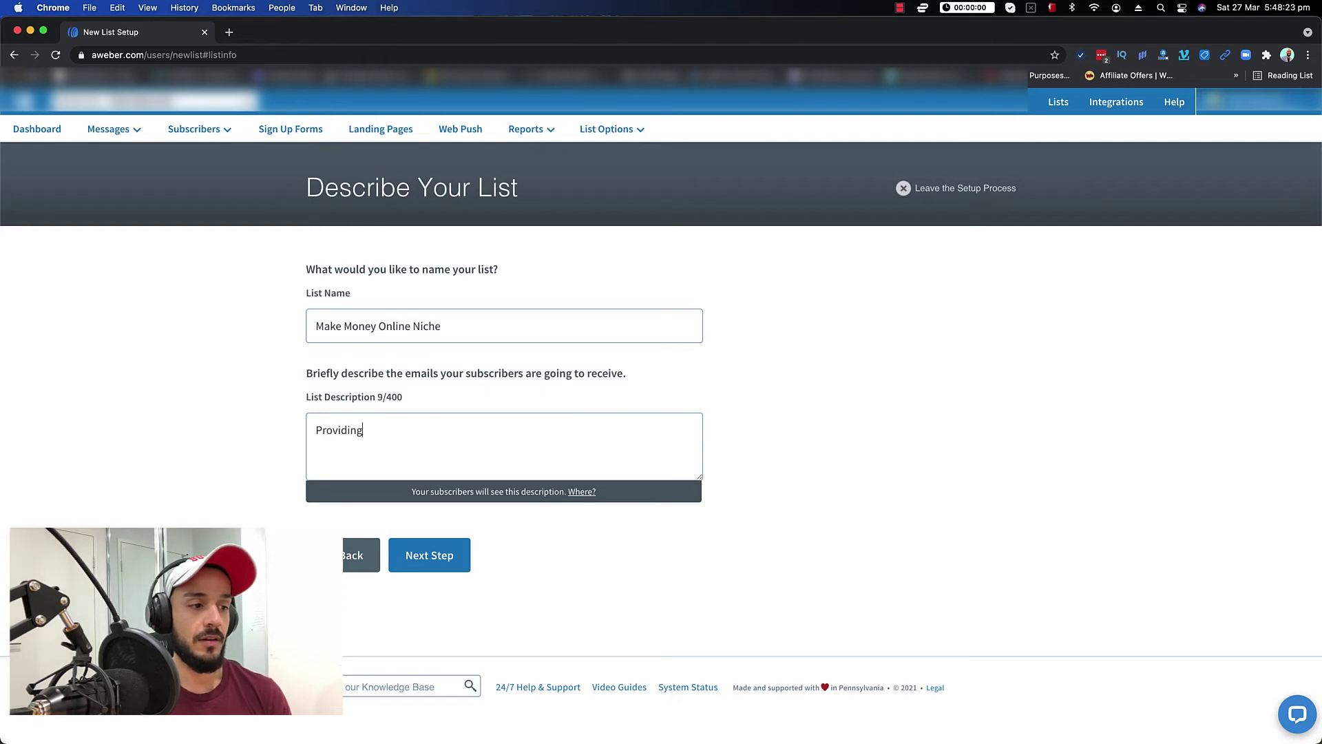
{"action": "type", "text": " lnformation "}
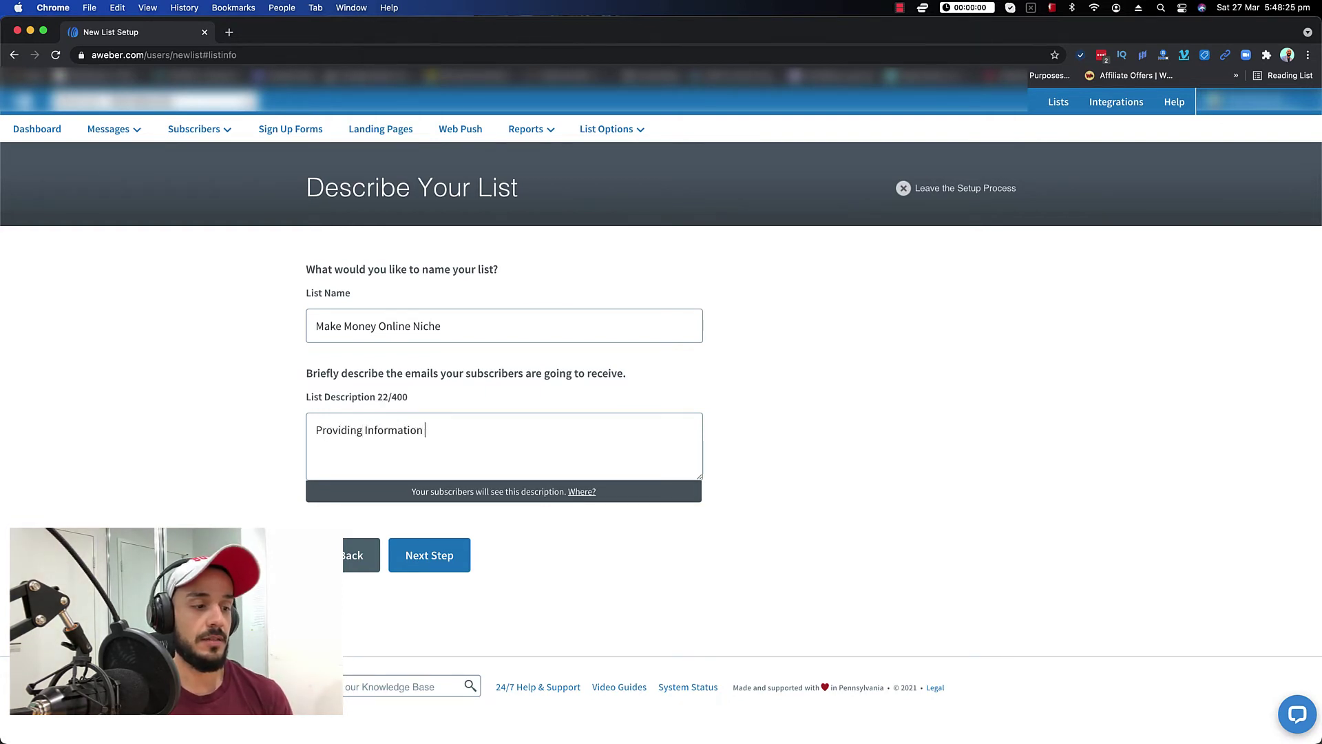
{"action": "type", "text": "in regards to"}
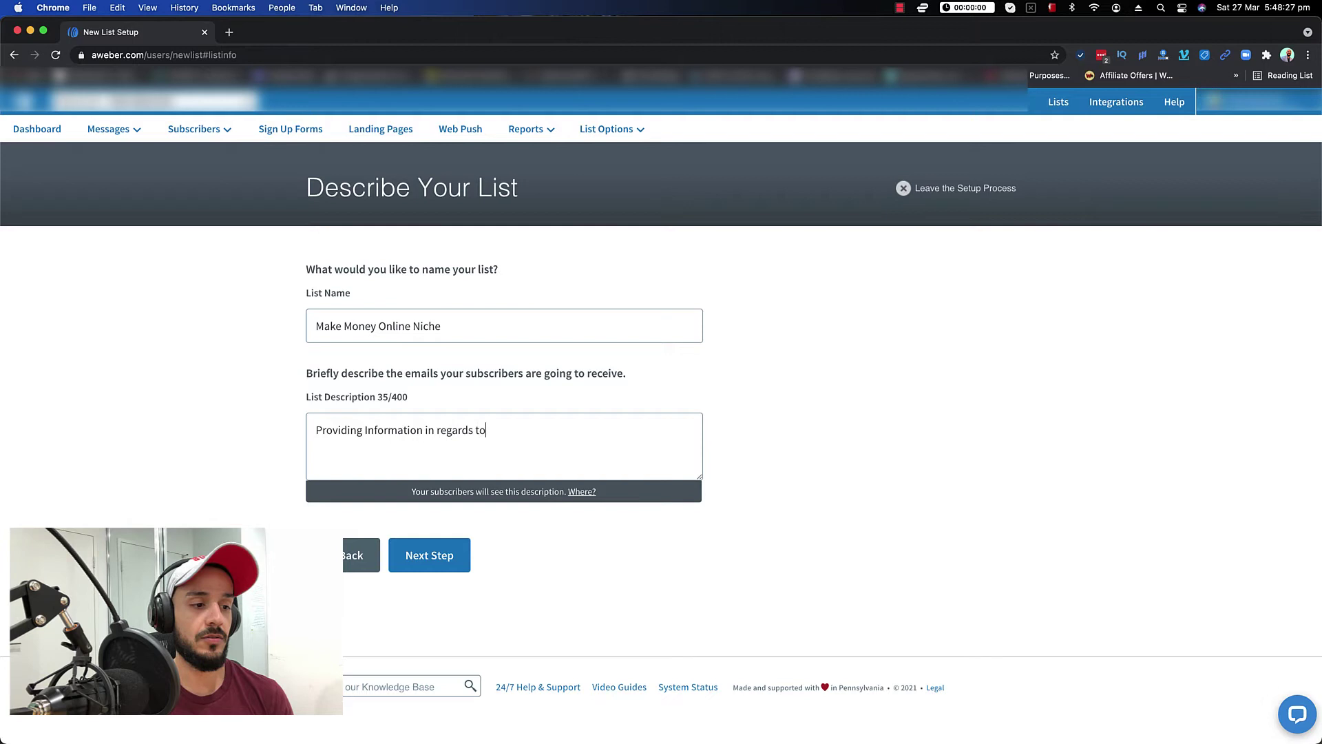
{"action": "type", "text": " how to make mo"}
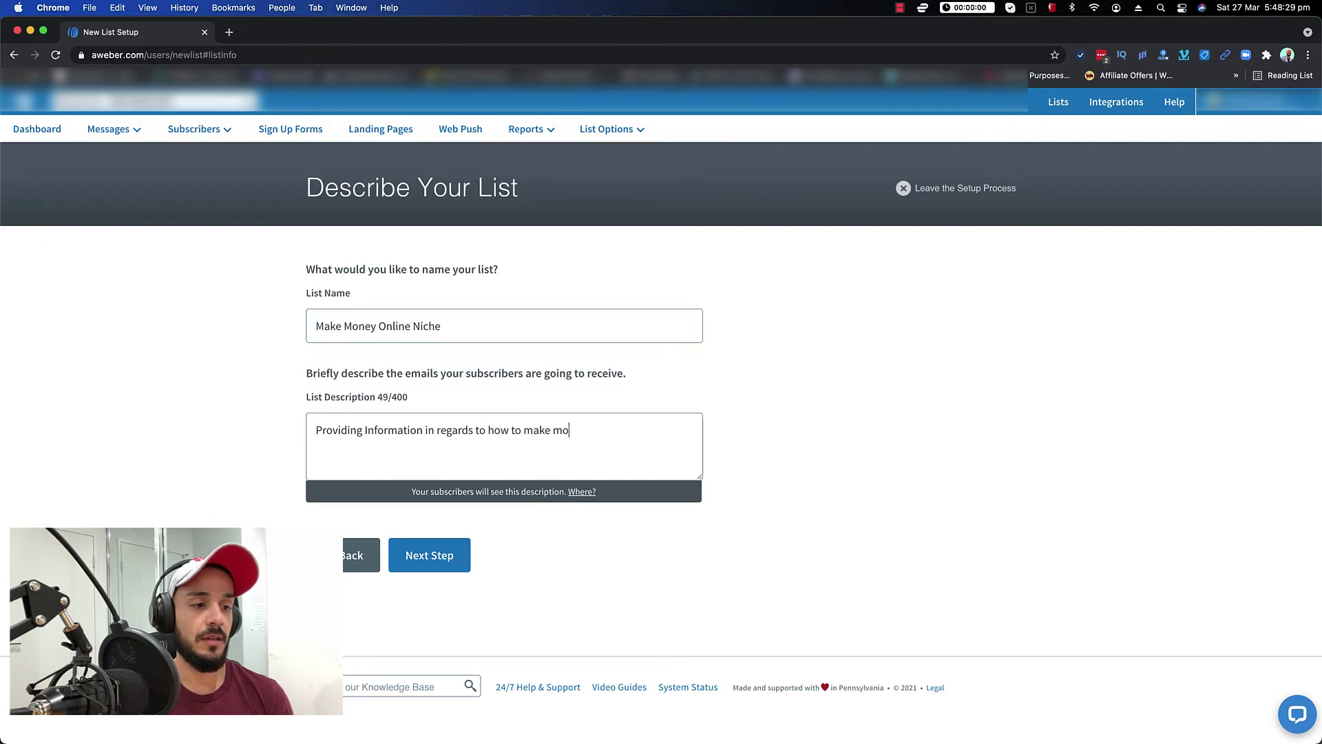
{"action": "type", "text": "ney online and beco"}
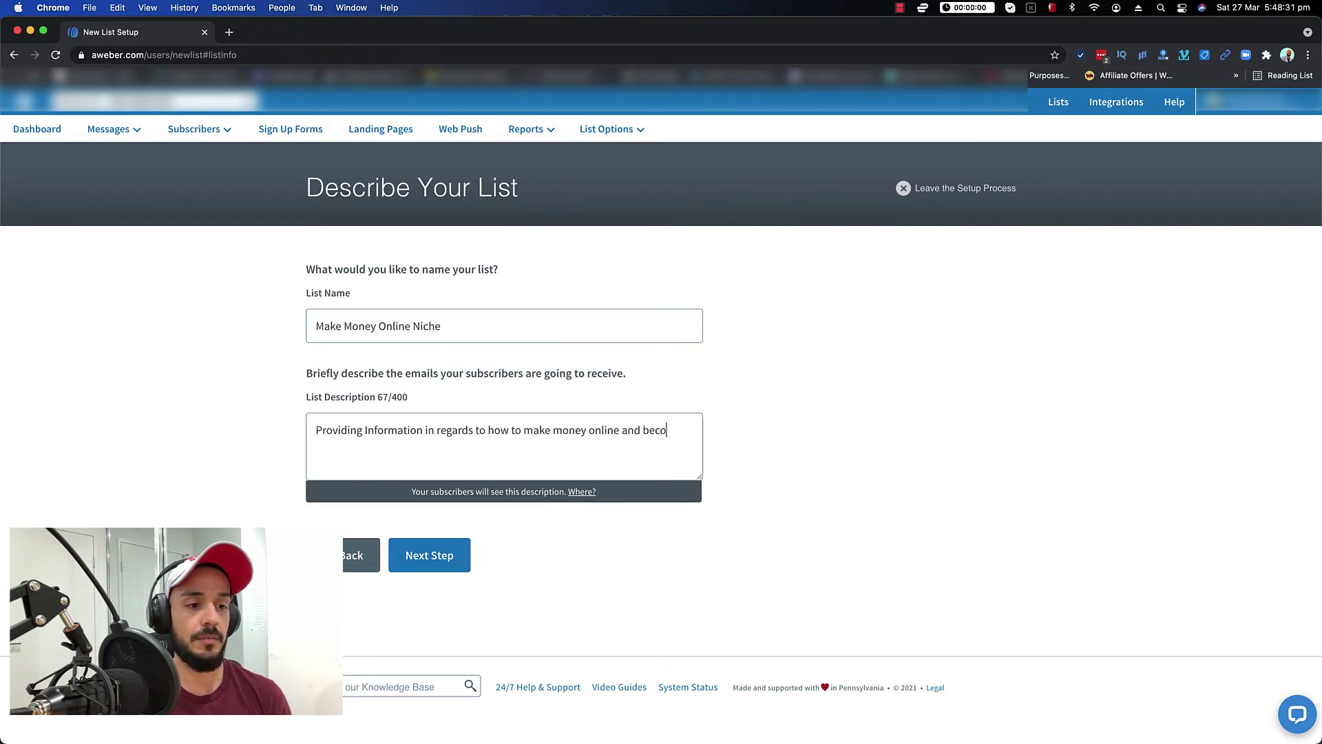
{"action": "type", "text": "me financ"}
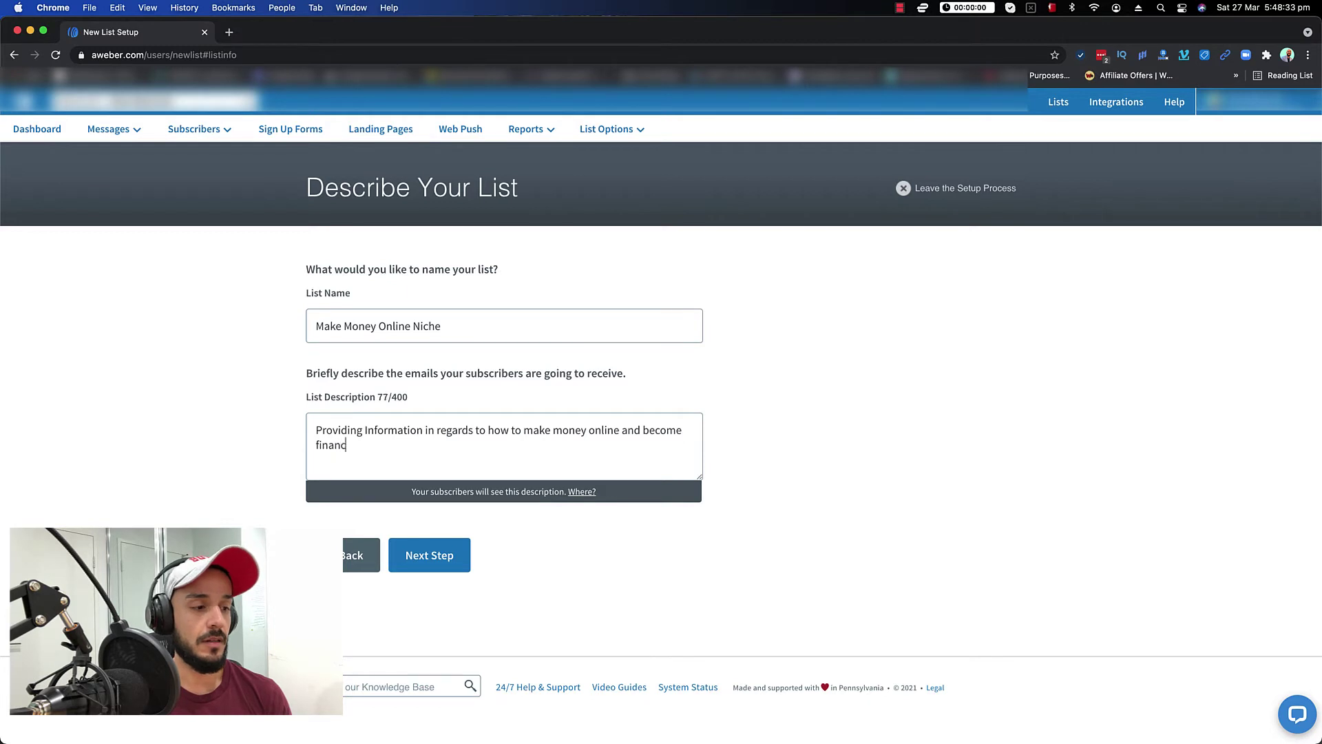
{"action": "type", "text": "ially free. "}
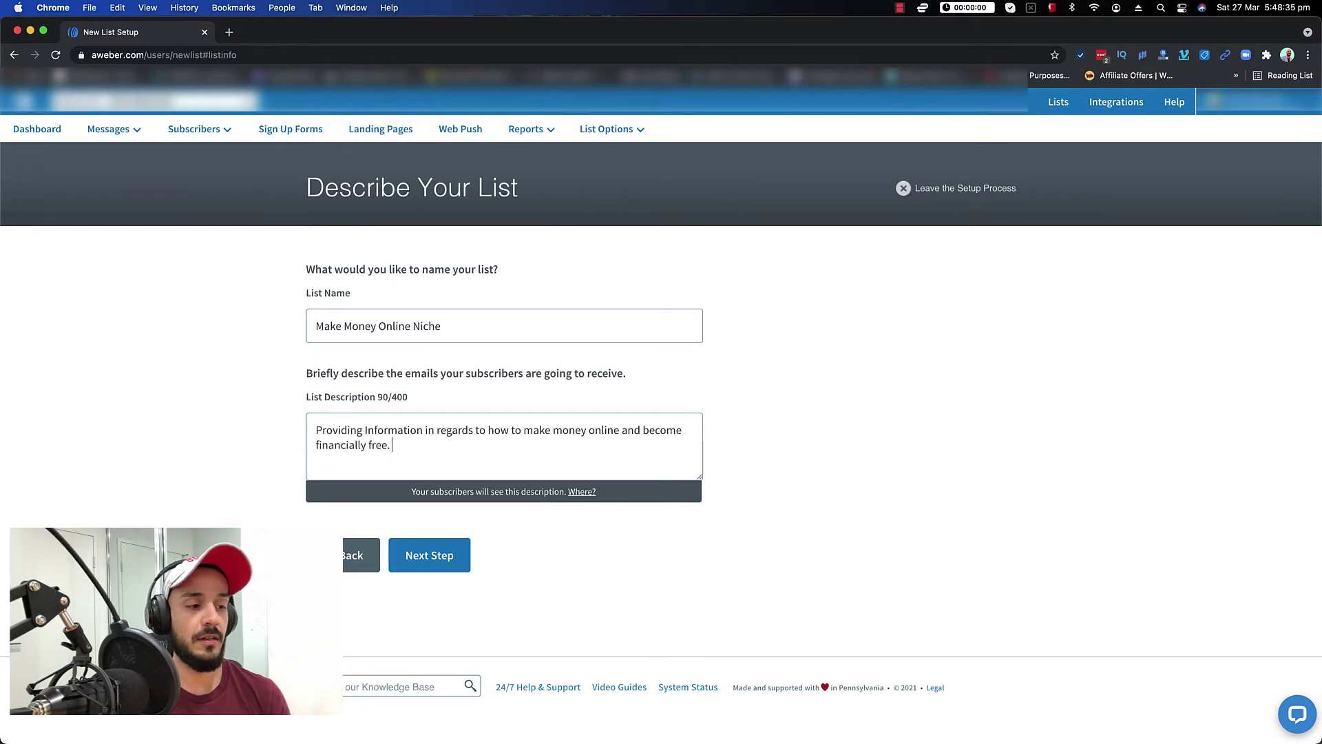
{"action": "type", "text": "And live y"}
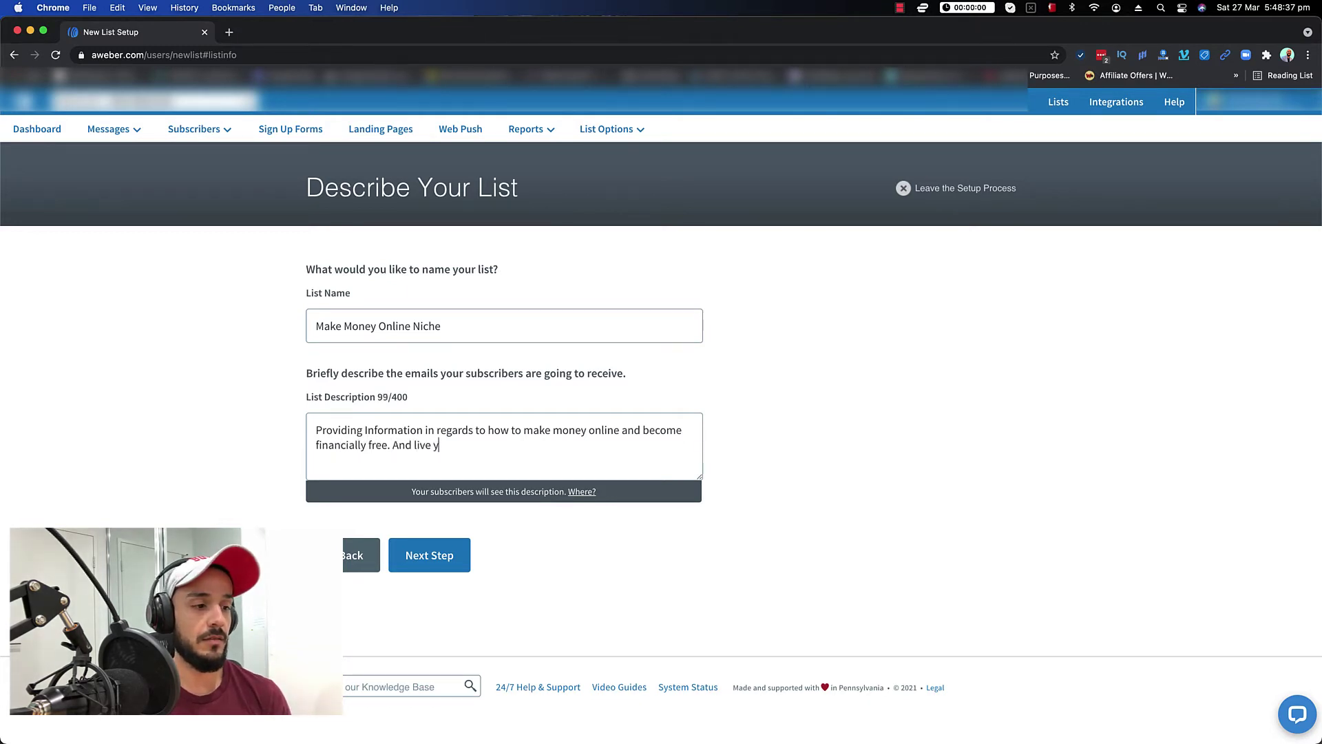
{"action": "type", "text": "our Awesome Lif"}
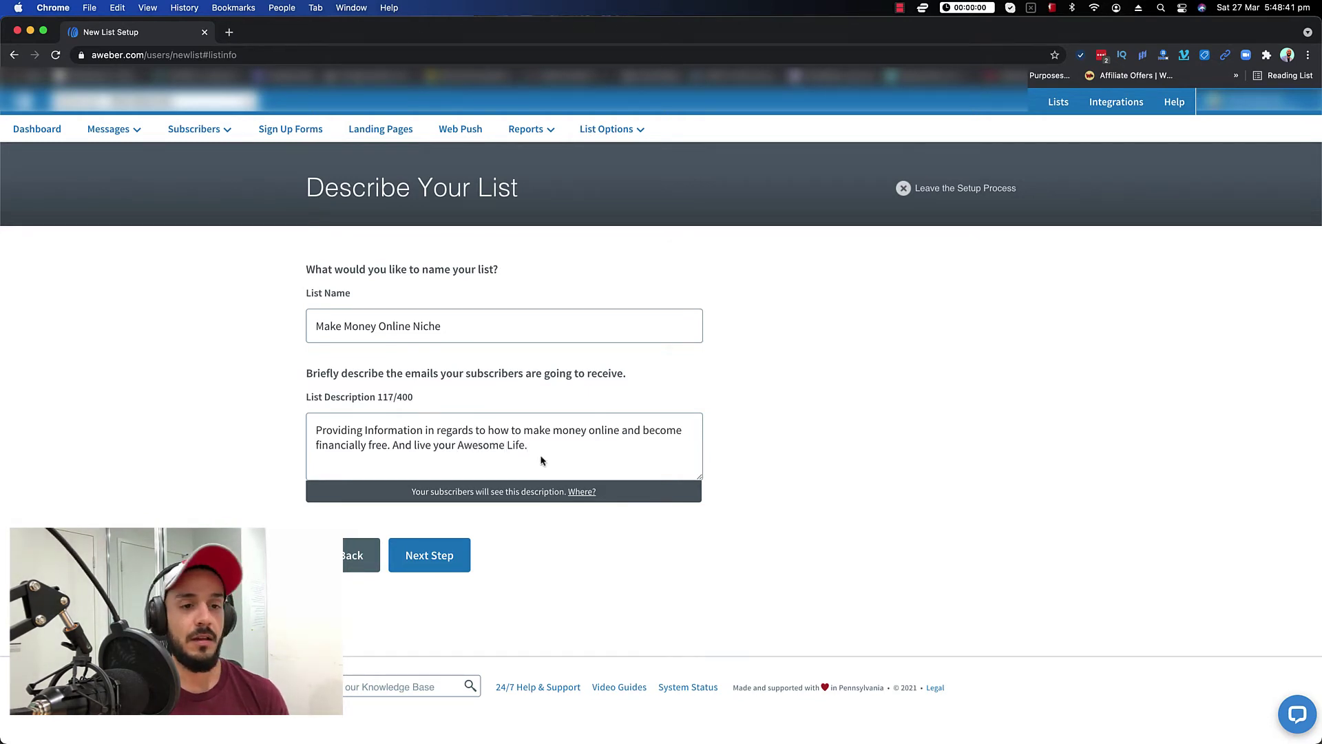
{"action": "type", "text": "e."}
{"action": "left_click", "coordinate": [429, 560]}
- Scroll through the confirmation message page to review the subject line and email preview
{"action": "scroll", "coordinate": [320, 350], "scroll_direction": "down", "scroll_amount": 2}
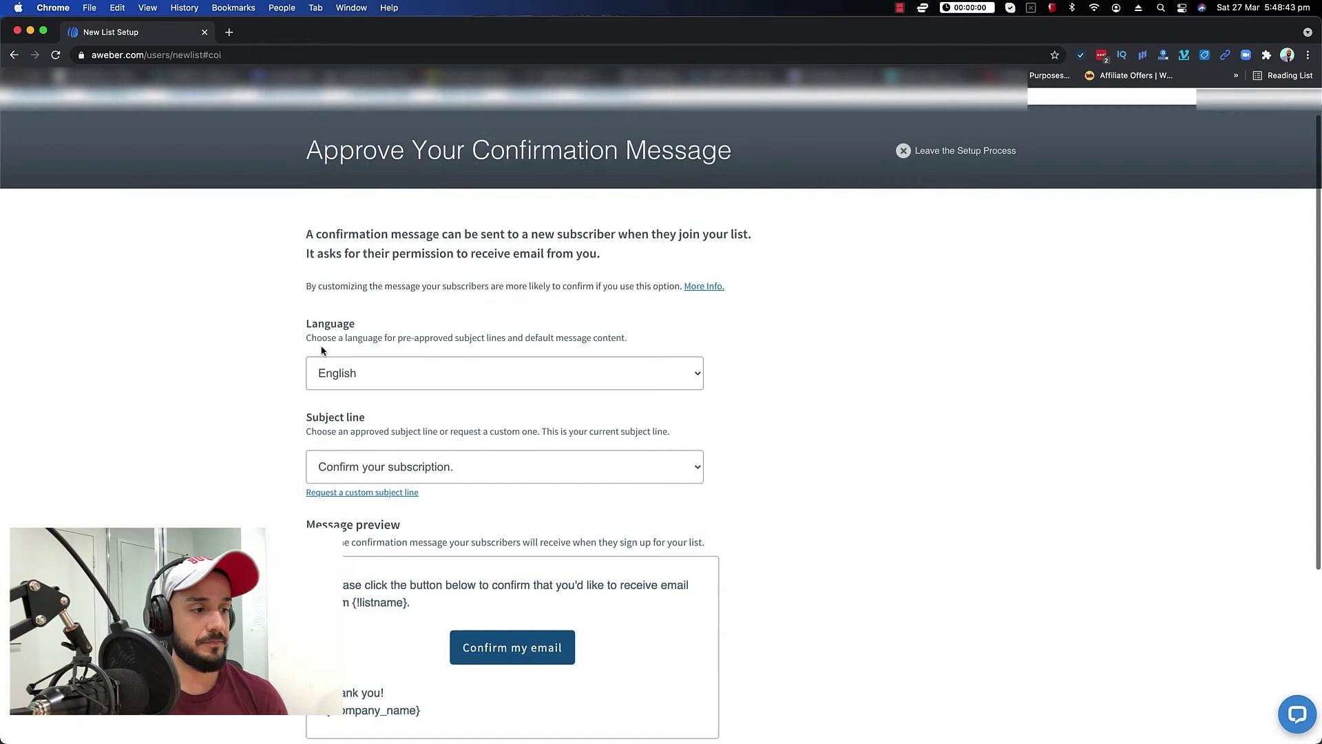
{"action": "scroll", "coordinate": [321, 351], "scroll_direction": "down", "scroll_amount": 2}
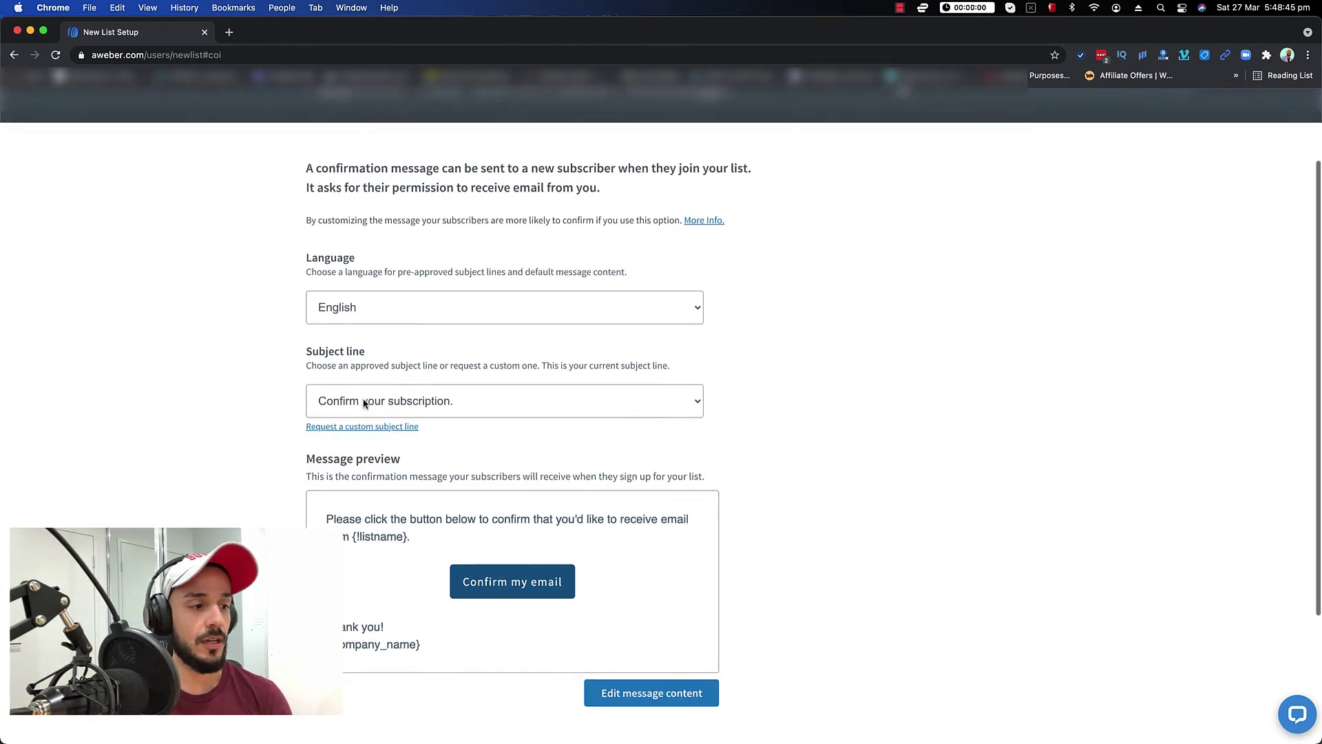
{"action": "scroll", "coordinate": [363, 404], "scroll_direction": "down", "scroll_amount": 1}
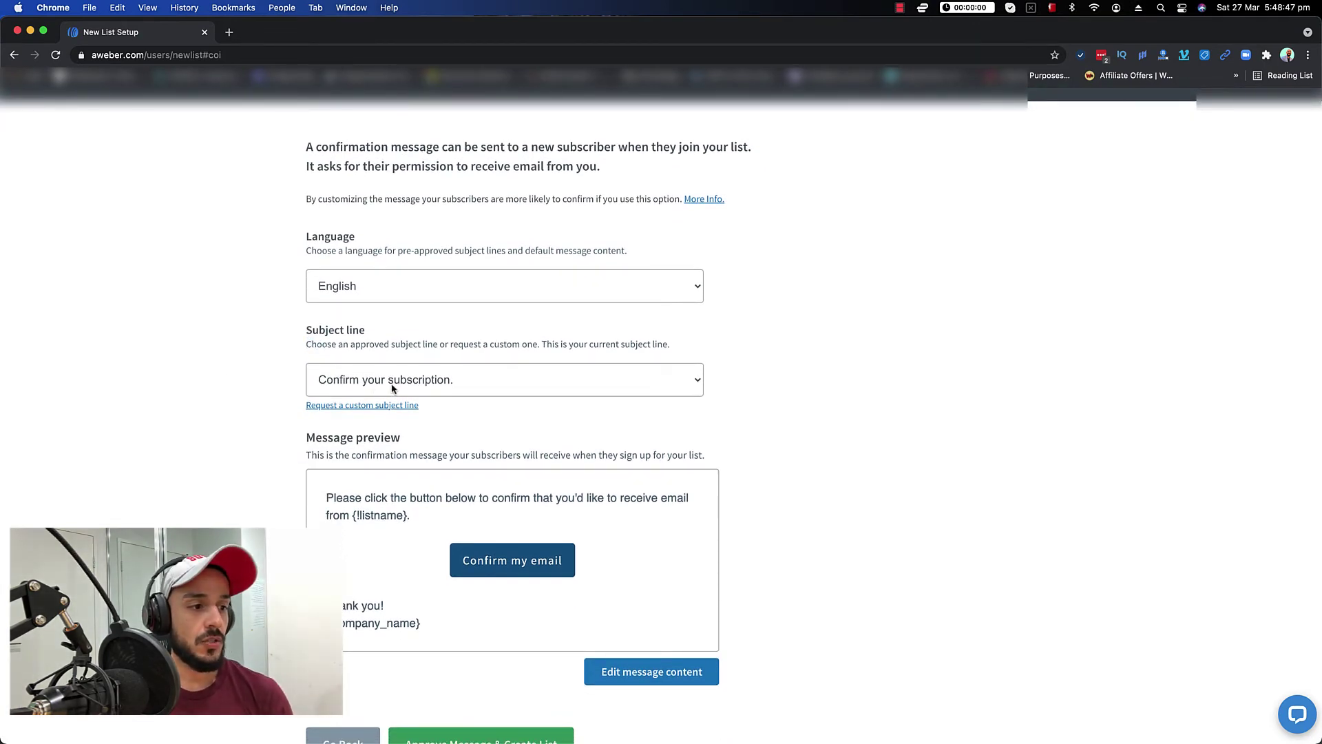
{"action": "scroll", "coordinate": [390, 389], "scroll_direction": "down", "scroll_amount": 2}
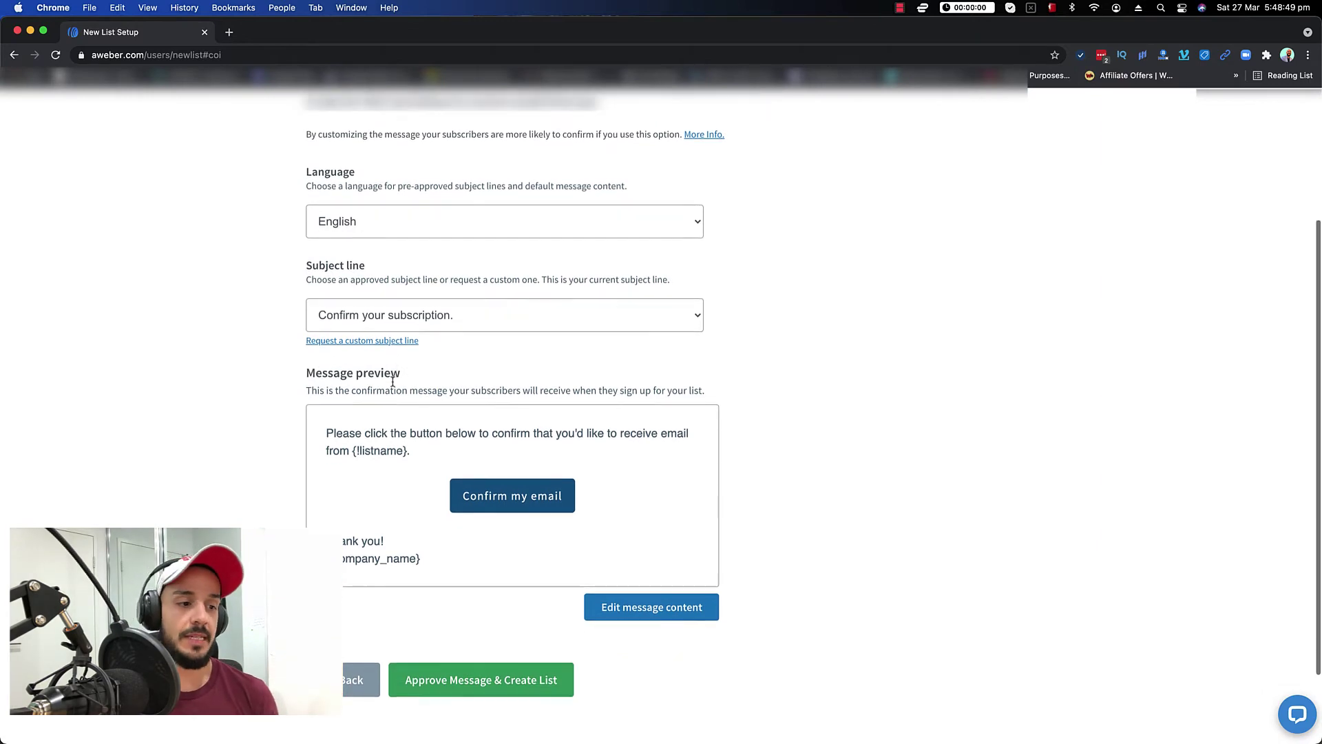
{"action": "scroll", "coordinate": [393, 382], "scroll_direction": "up", "scroll_amount": 1}
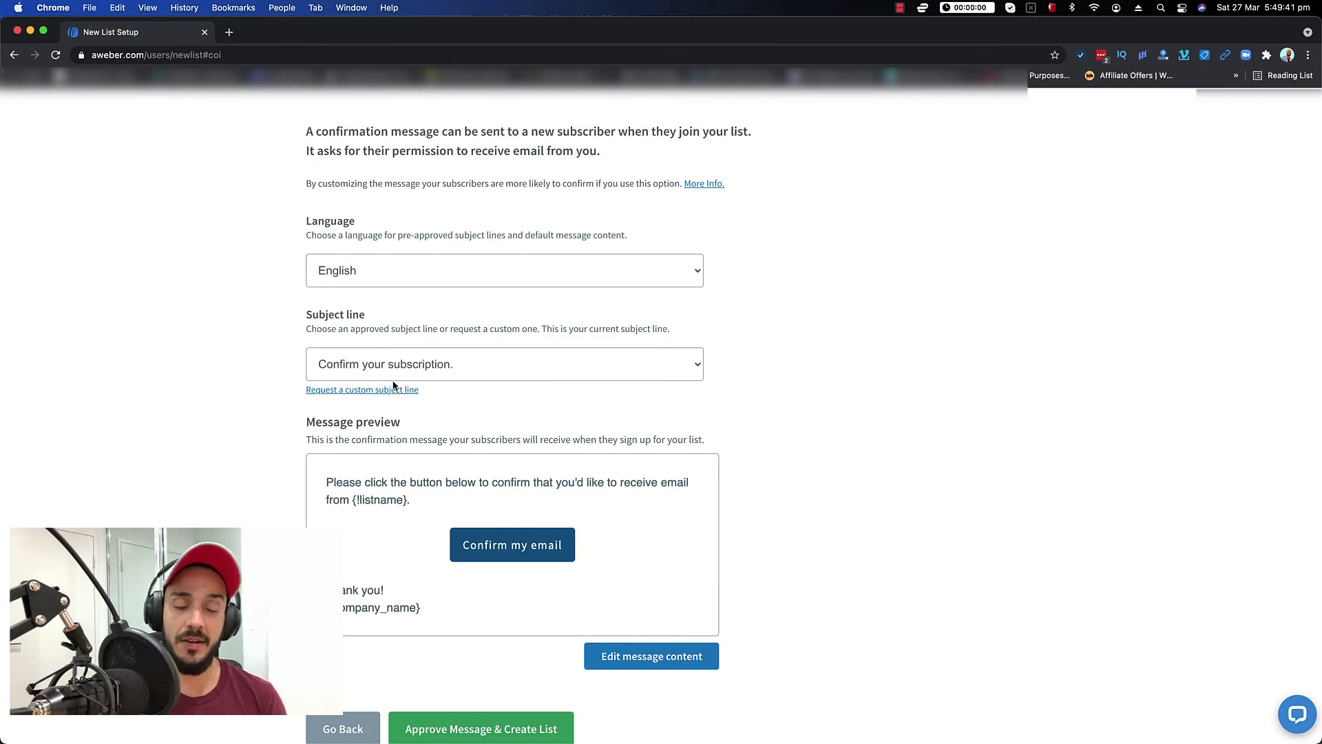
{"action": "scroll", "coordinate": [394, 385], "scroll_direction": "down", "scroll_amount": 3}
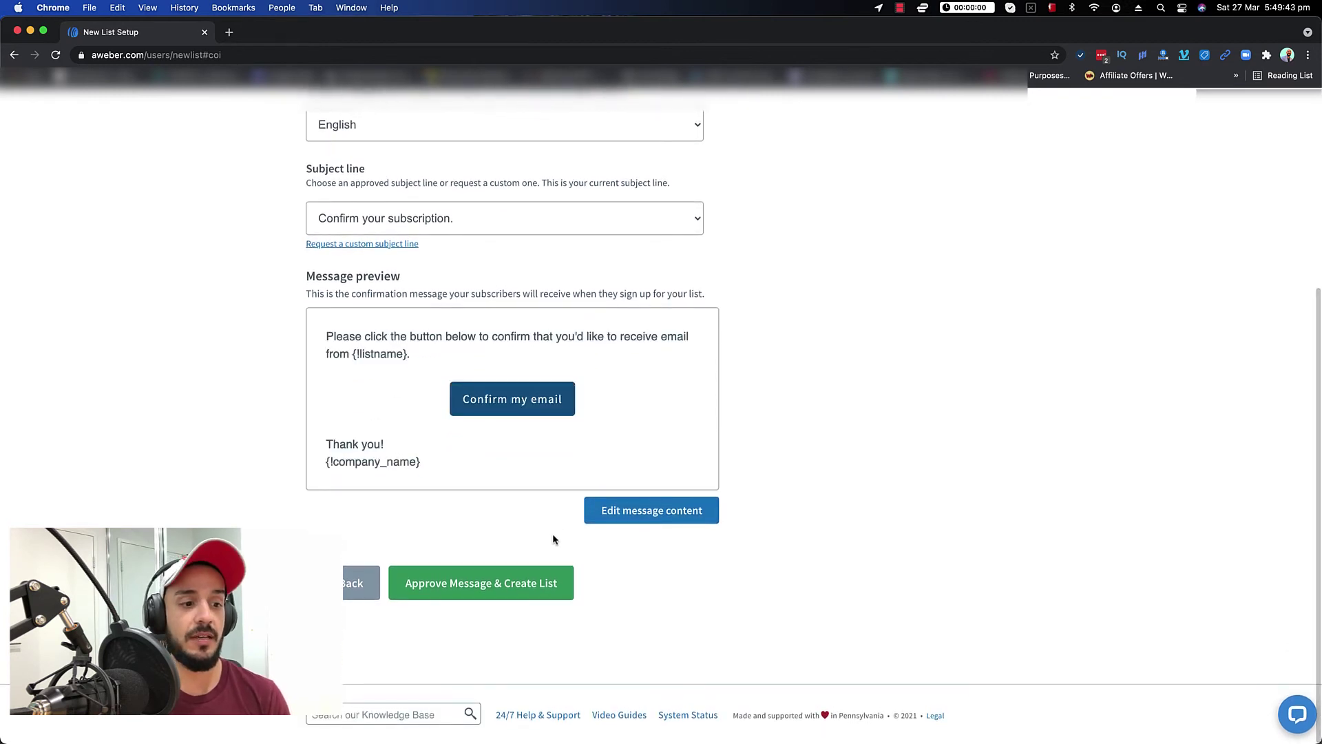
- Approve the confirmation message to create the list, then open its List Settings
{"action": "left_click", "coordinate": [473, 583]}
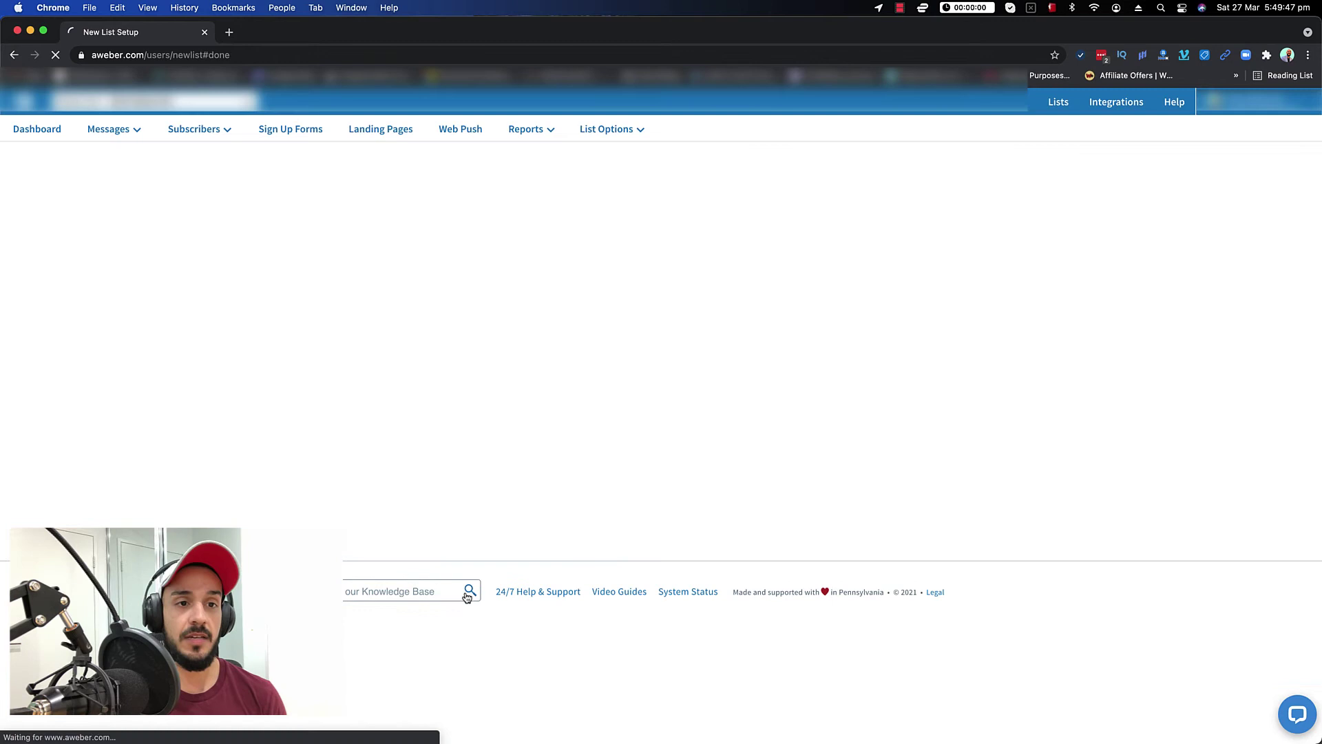
{"action": "left_click", "coordinate": [606, 128]}
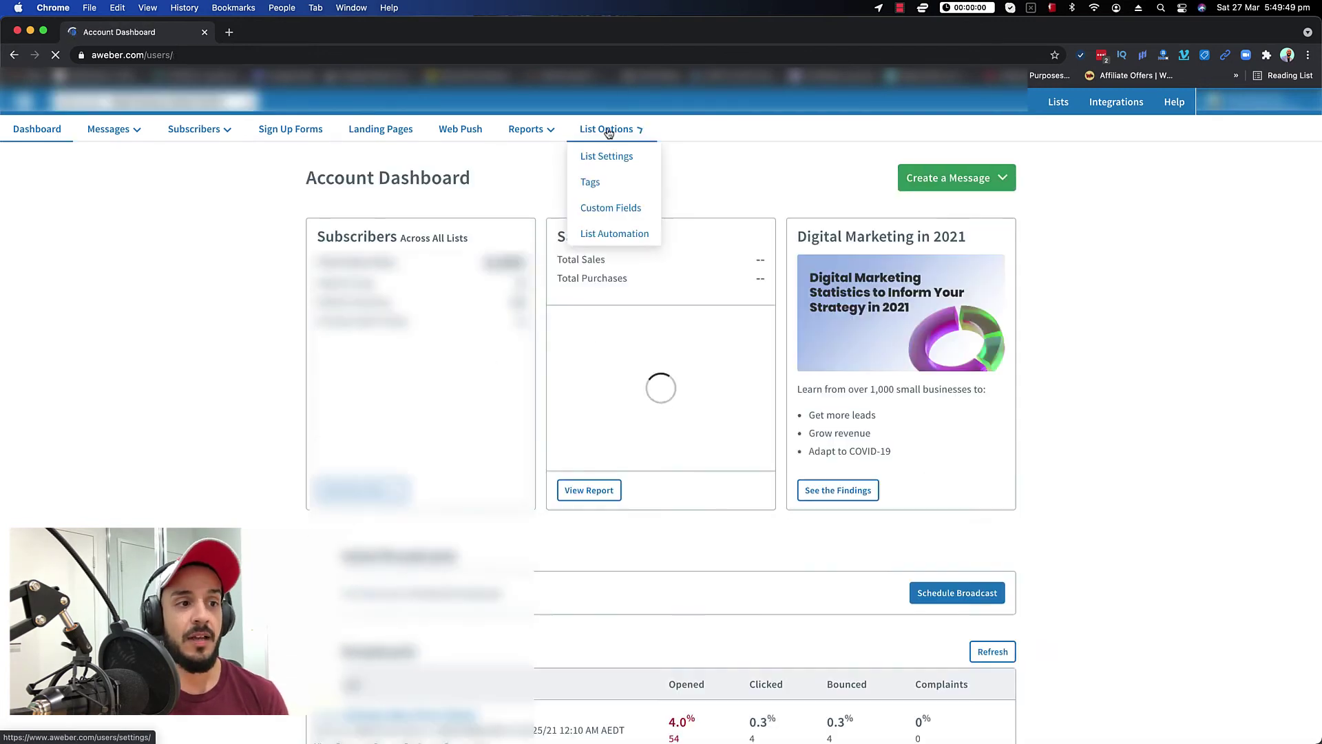
{"action": "left_click", "coordinate": [640, 161]}
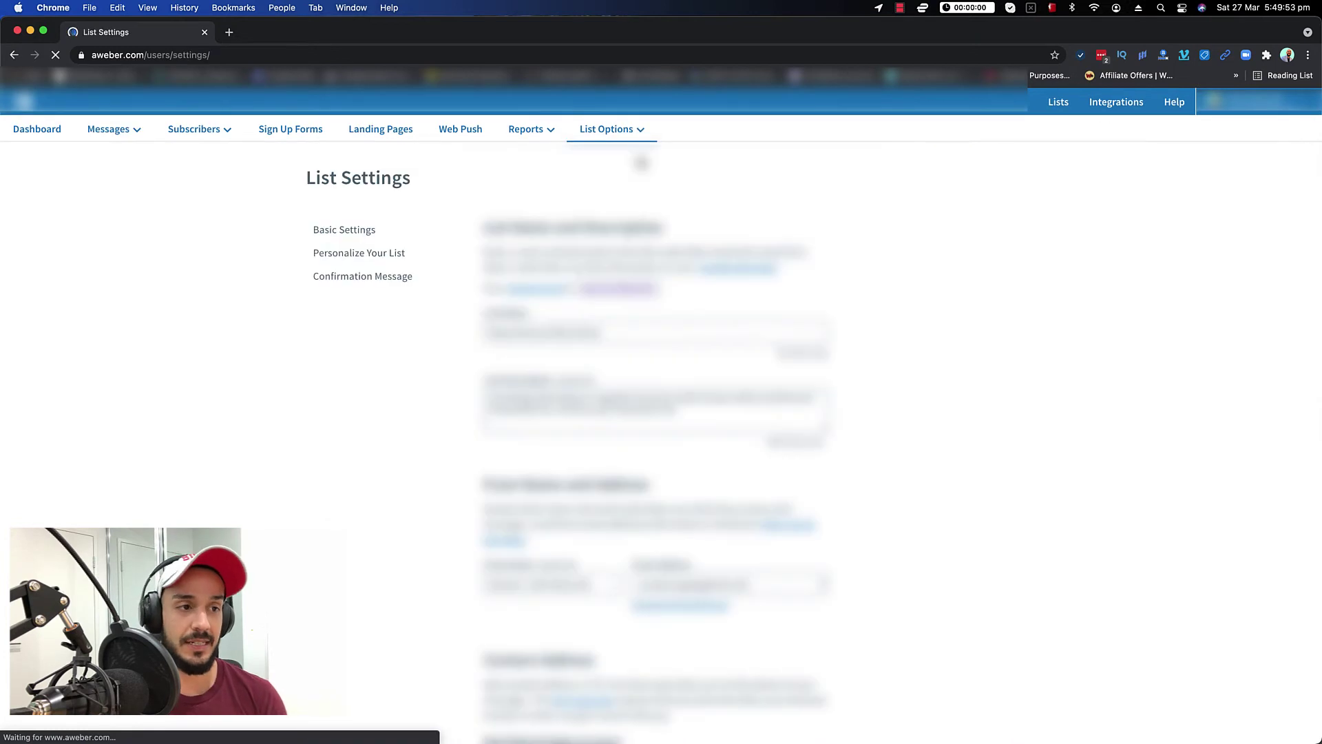
{"action": "scroll", "coordinate": [398, 354], "scroll_direction": "down", "scroll_amount": 3}
{"action": "scroll", "coordinate": [400, 351], "scroll_direction": "down", "scroll_amount": 5}
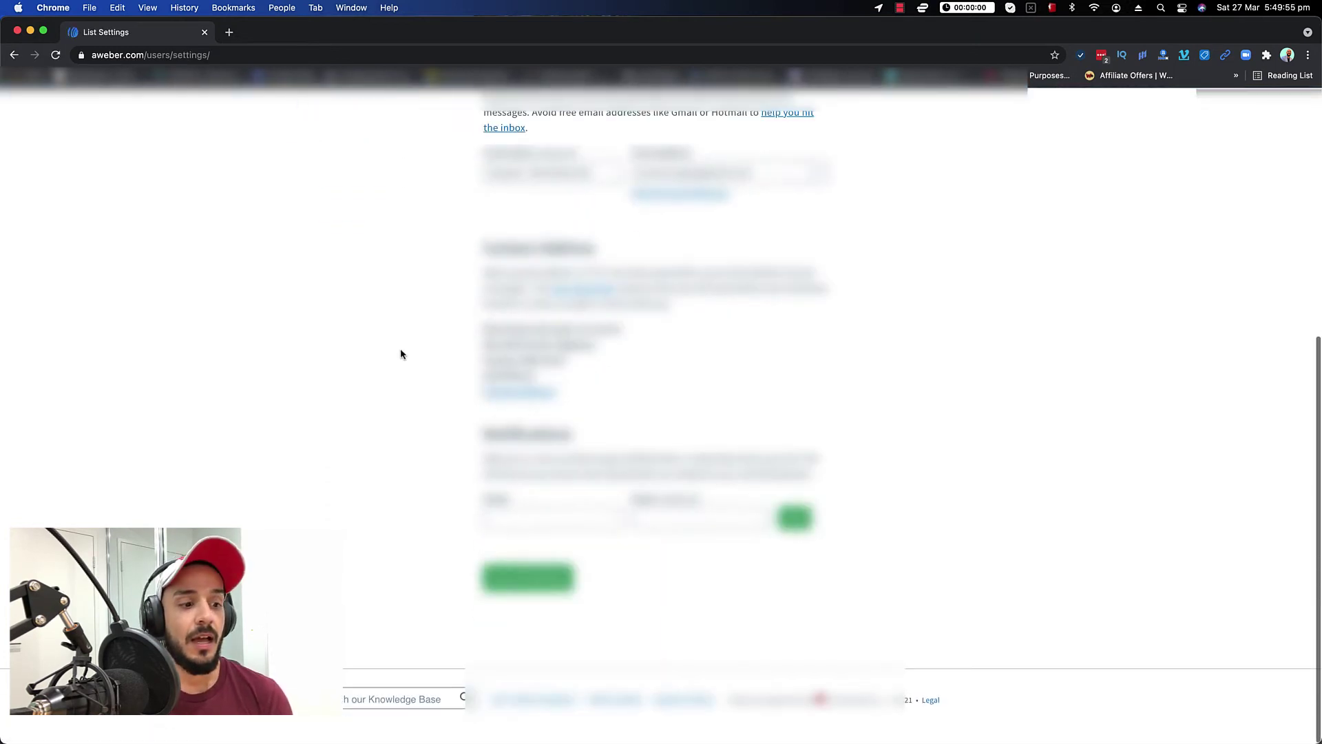
{"action": "scroll", "coordinate": [410, 342], "scroll_direction": "up", "scroll_amount": 10}
{"action": "left_click", "coordinate": [625, 129]}
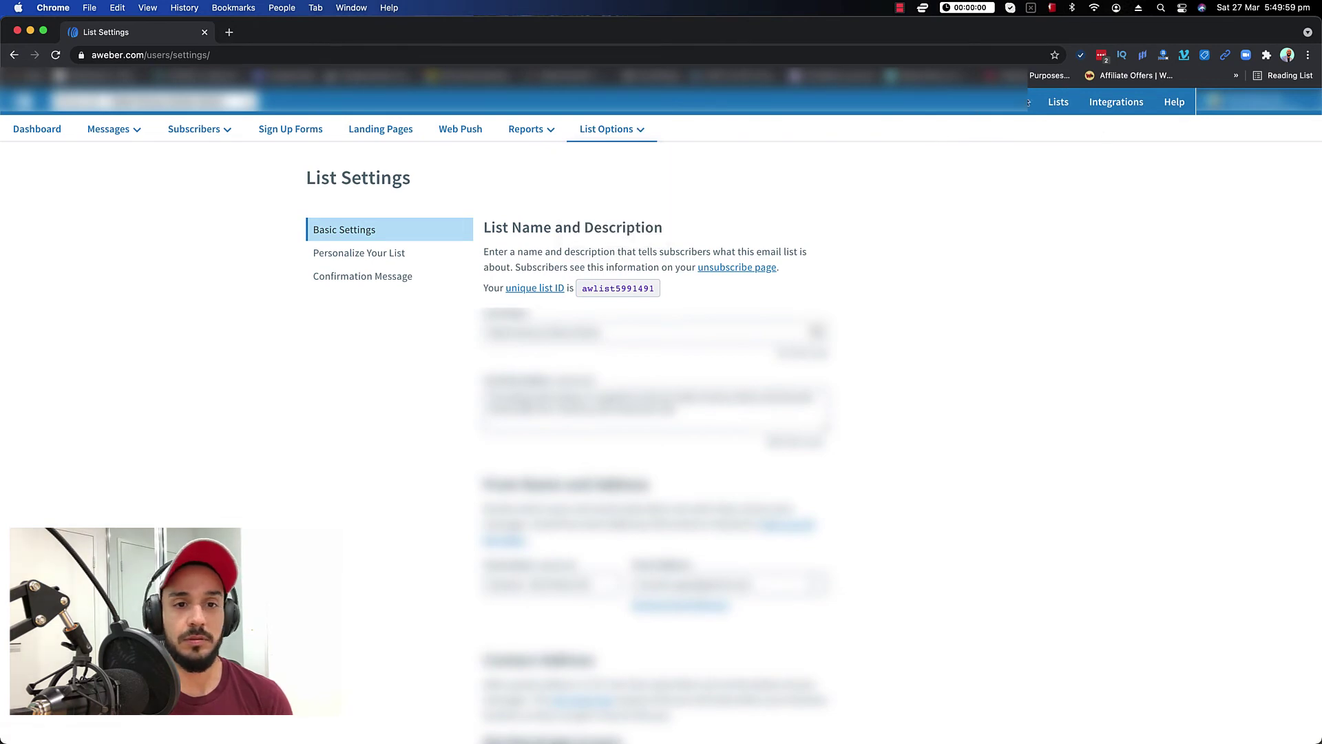
- Switch off confirmation for both sign-up form and API subscribers, accepting each prompt
{"action": "left_click", "coordinate": [396, 276]}
{"action": "scroll", "coordinate": [420, 283], "scroll_direction": "down", "scroll_amount": 6}
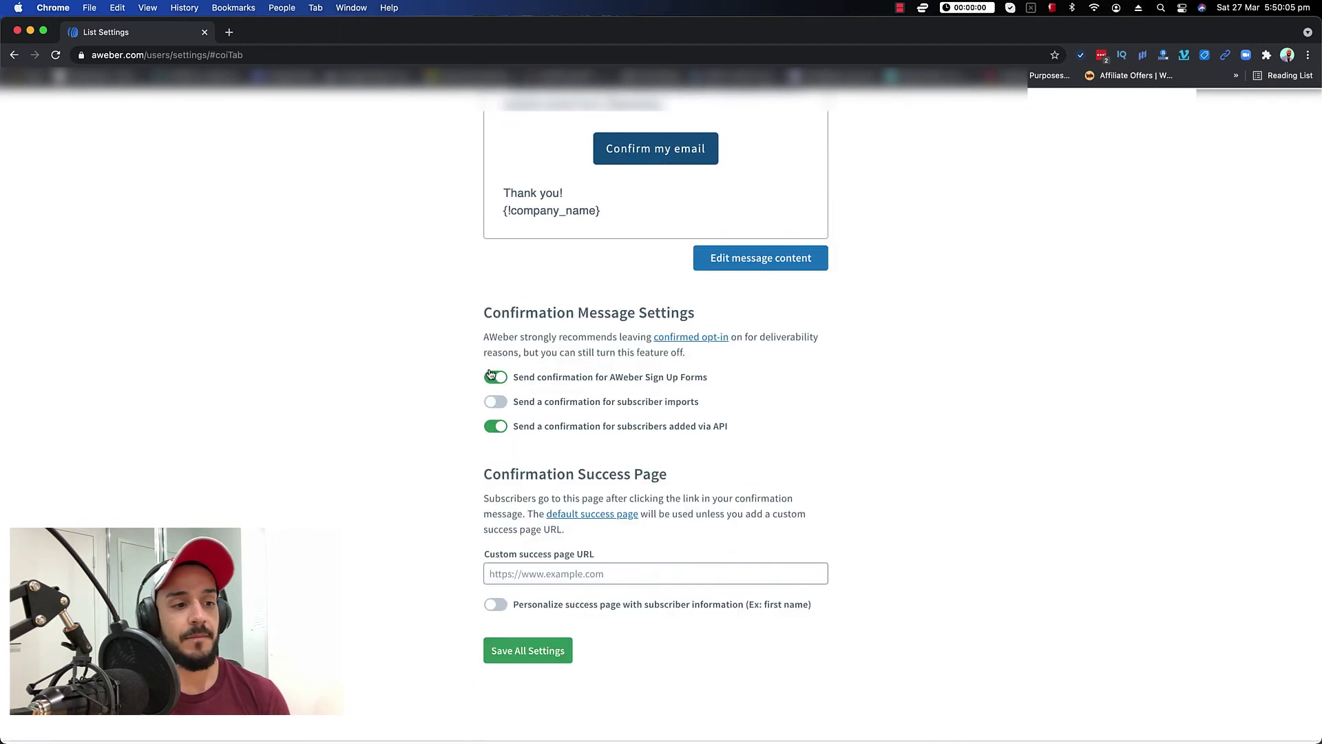
{"action": "left_click", "coordinate": [490, 377]}
{"action": "left_click", "coordinate": [790, 278]}
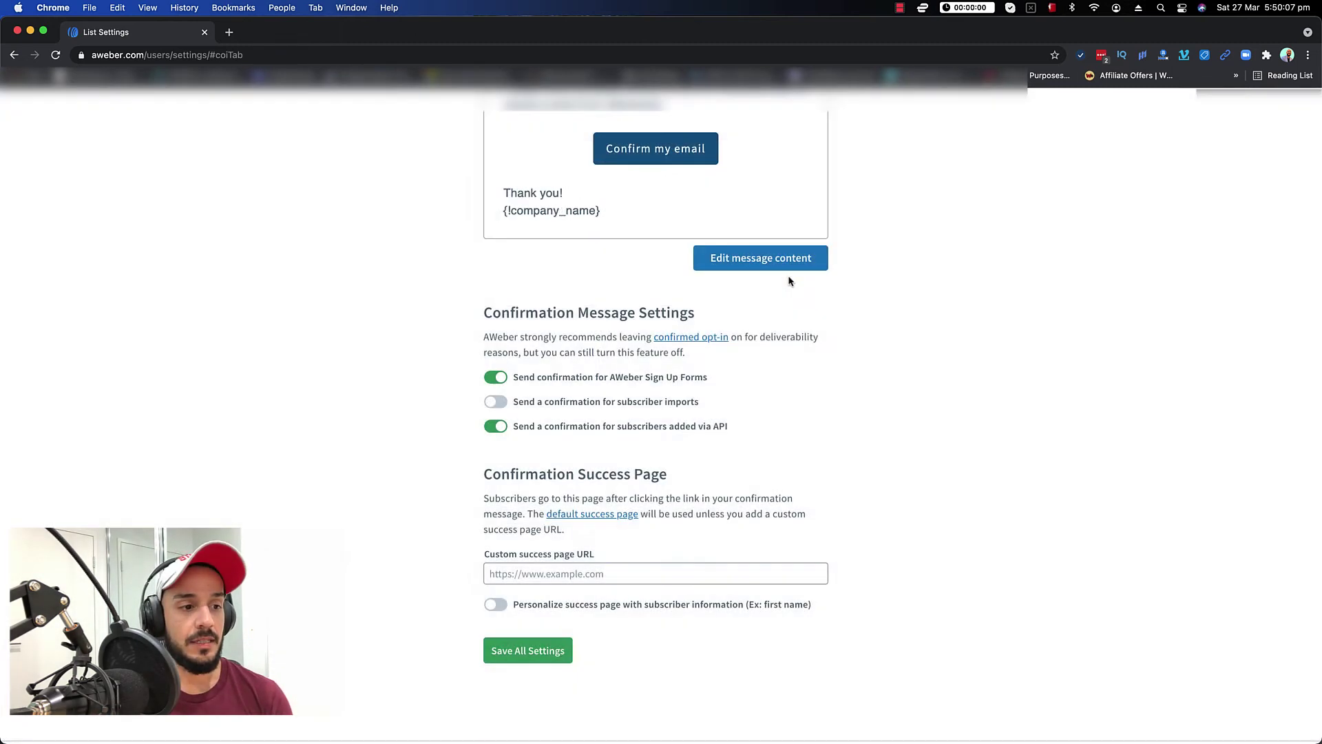
{"action": "left_click", "coordinate": [493, 429]}
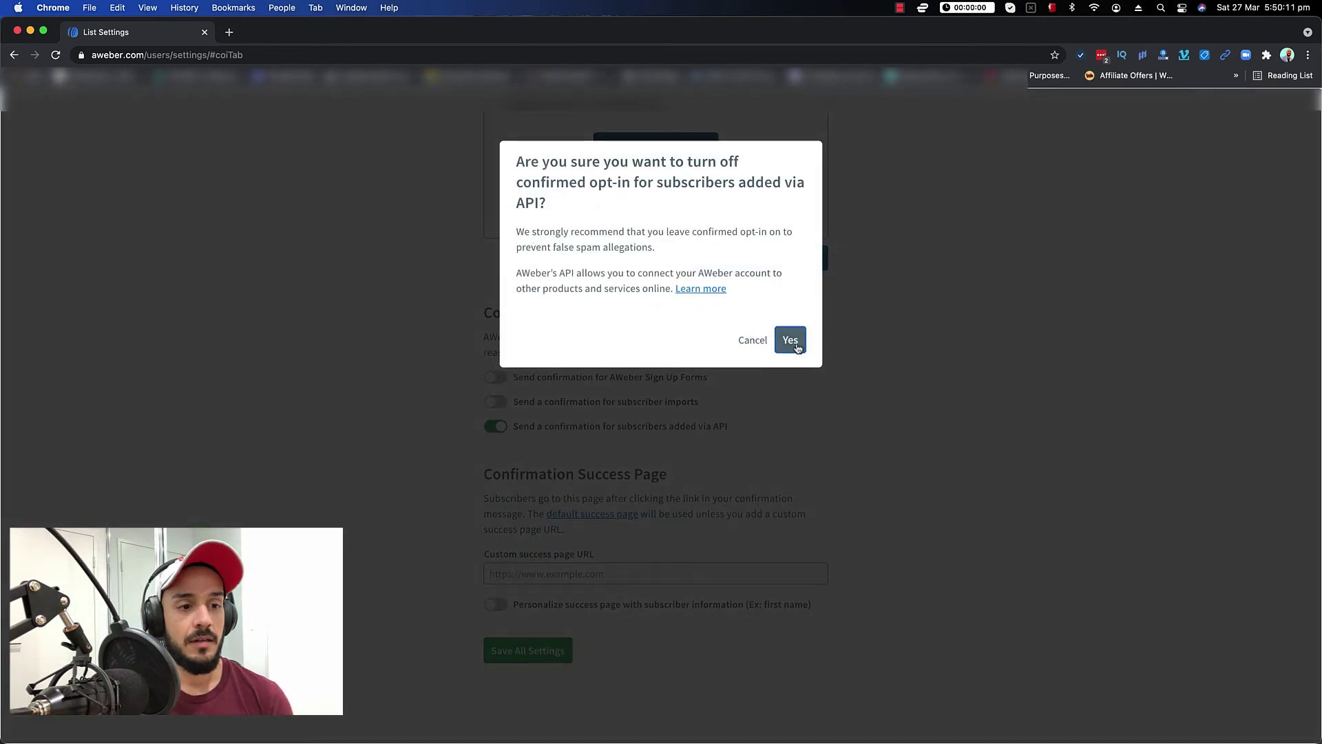
{"action": "left_click", "coordinate": [792, 342]}
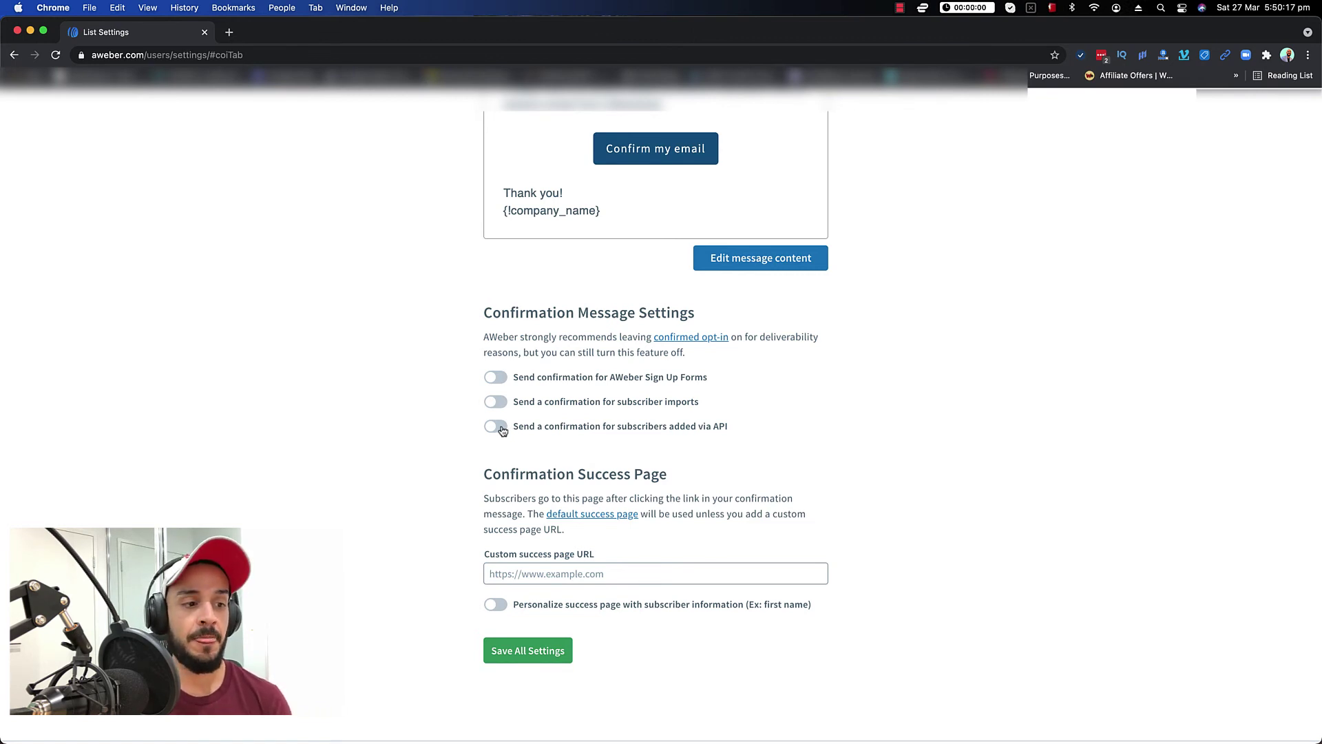
- Turn confirmation for subscribers added via API back on, accepting the opt-in prompt
{"action": "scroll", "coordinate": [520, 424], "scroll_direction": "up", "scroll_amount": 10}
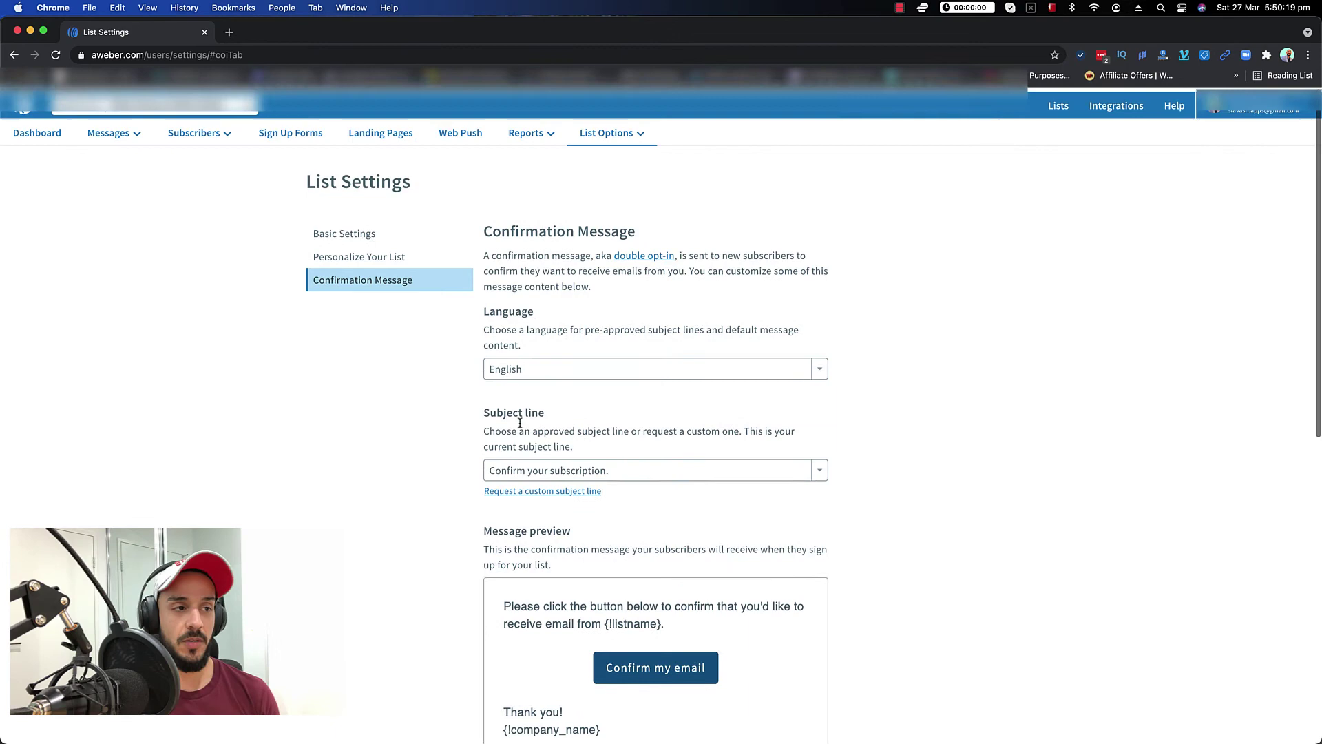
{"action": "scroll", "coordinate": [520, 420], "scroll_direction": "down", "scroll_amount": 2}
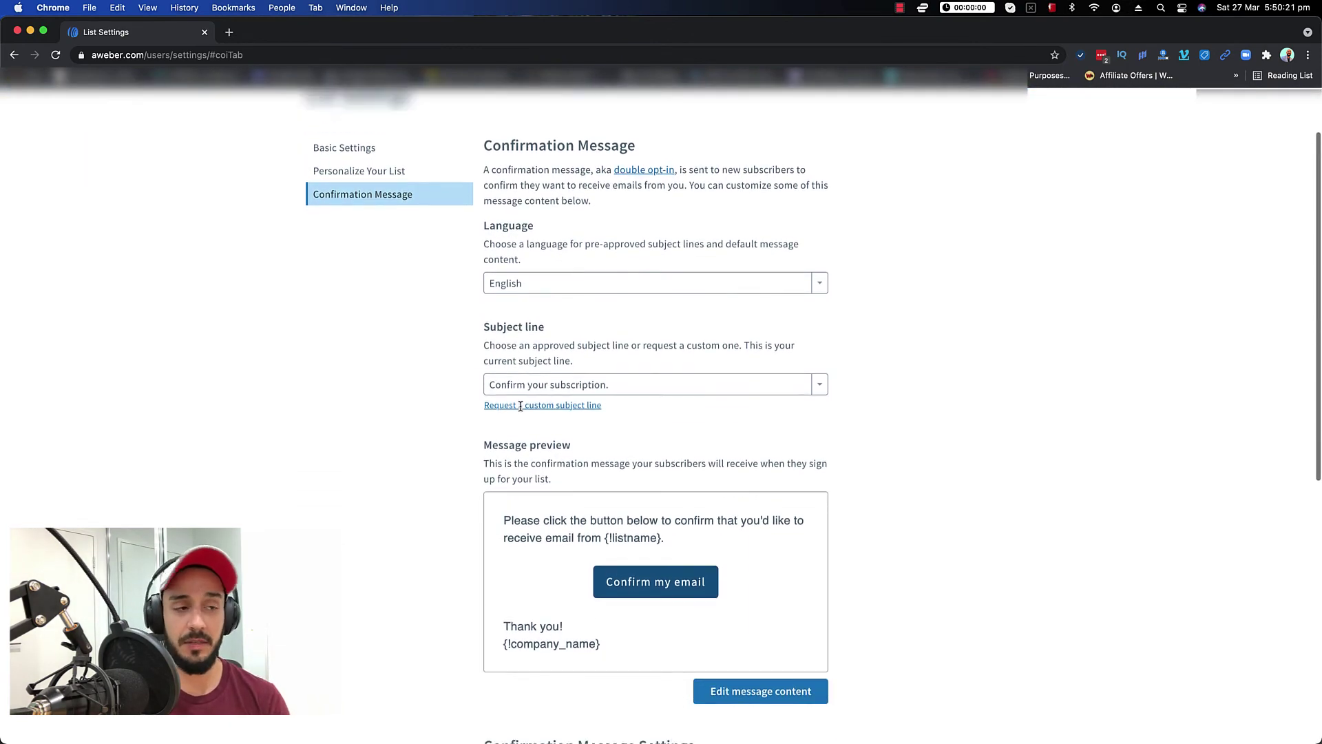
{"action": "scroll", "coordinate": [520, 406], "scroll_direction": "up", "scroll_amount": 2}
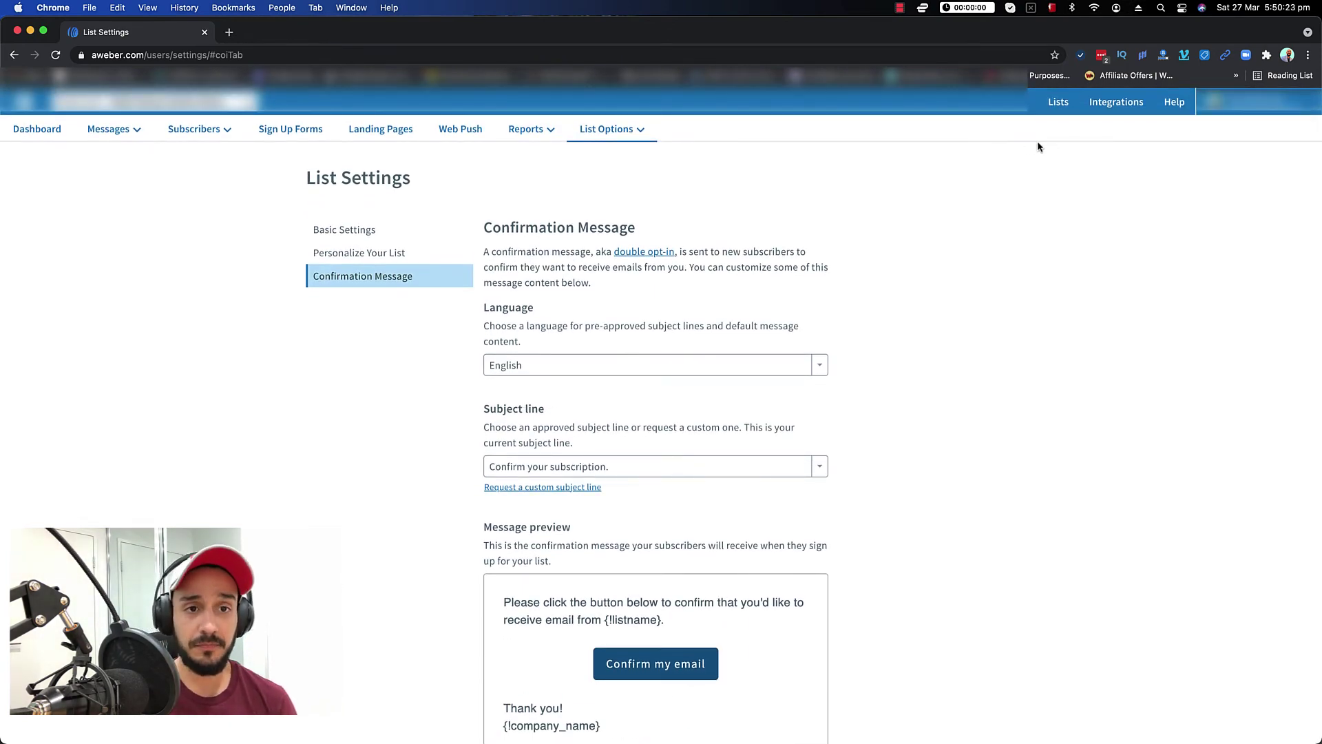
{"action": "scroll", "coordinate": [734, 317], "scroll_direction": "down", "scroll_amount": 8}
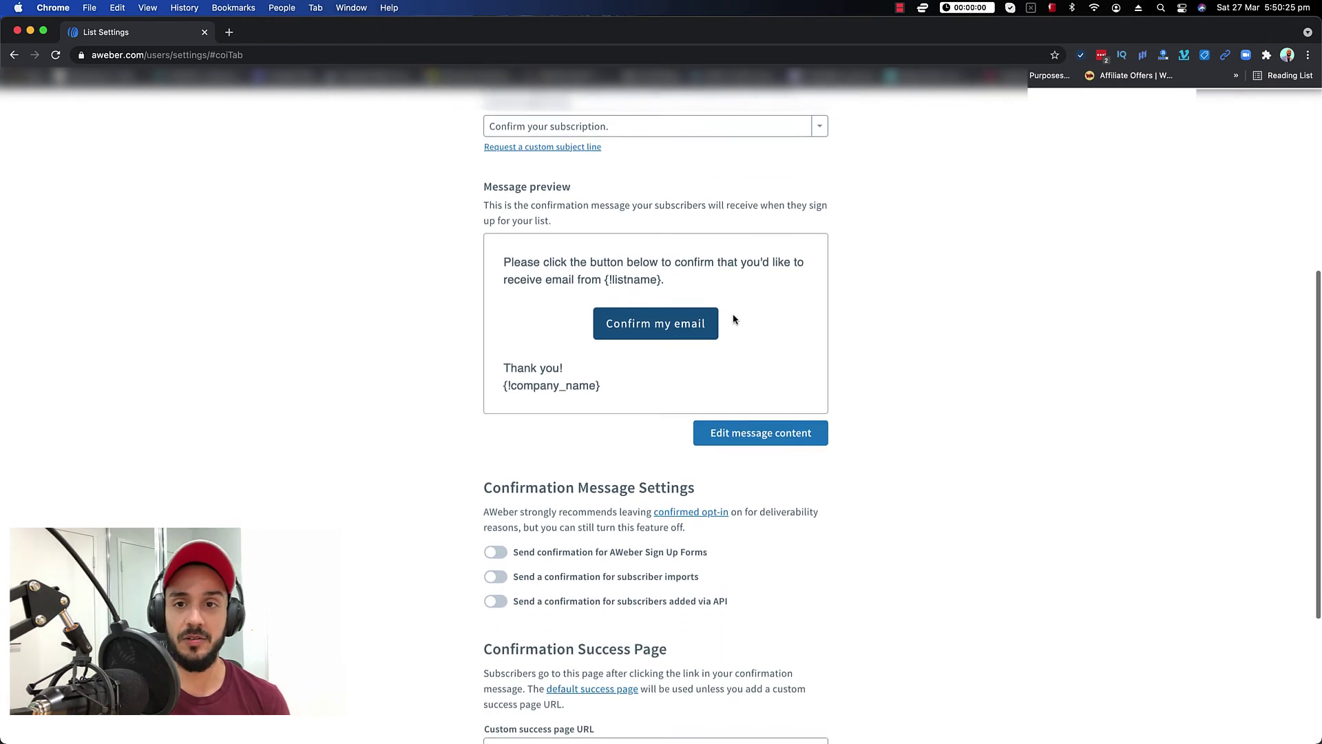
{"action": "scroll", "coordinate": [734, 319], "scroll_direction": "down", "scroll_amount": 6}
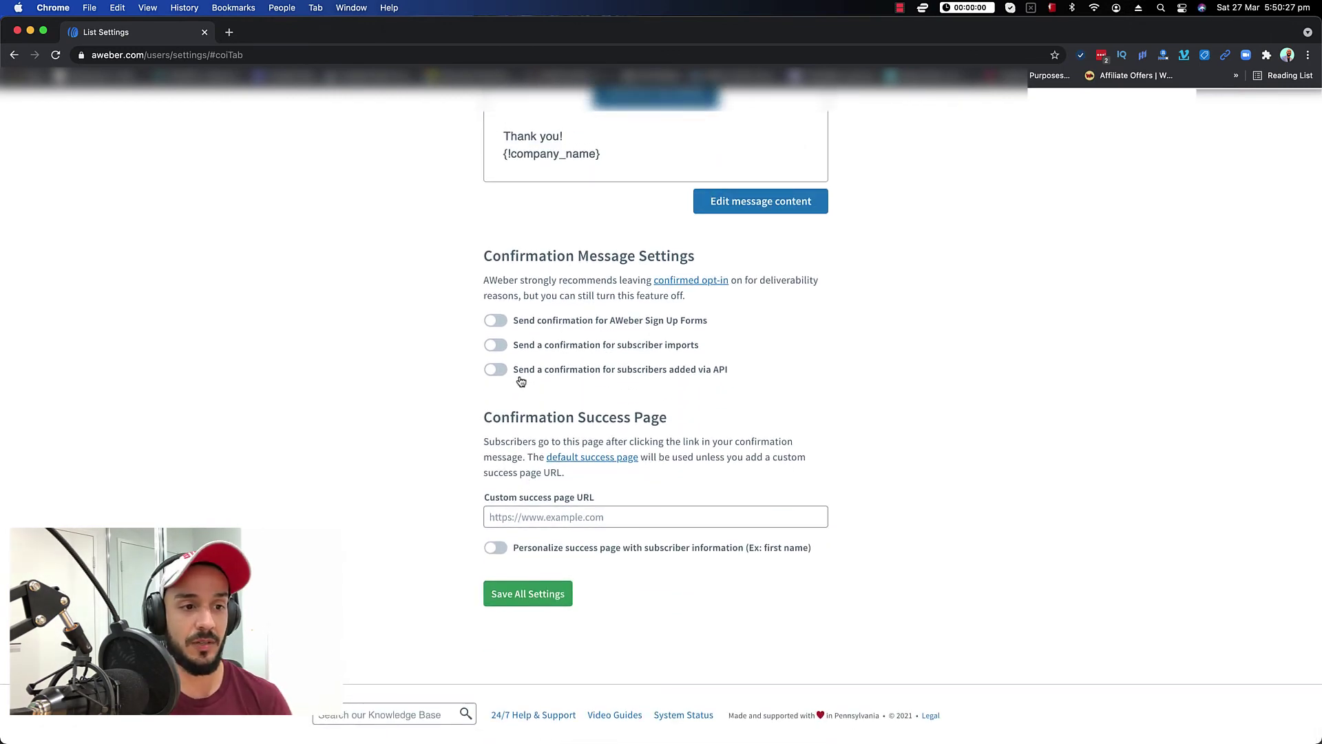
{"action": "left_click", "coordinate": [501, 372]}
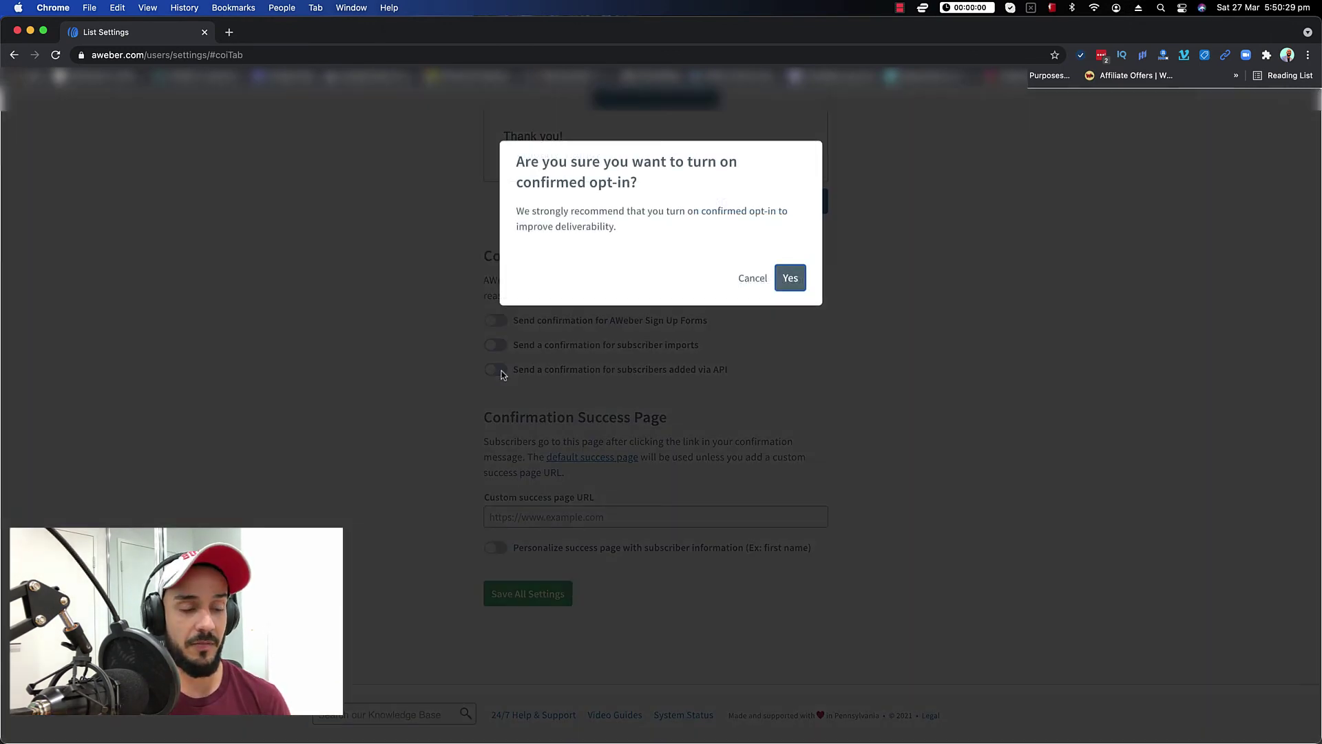
{"action": "left_click", "coordinate": [789, 278]}
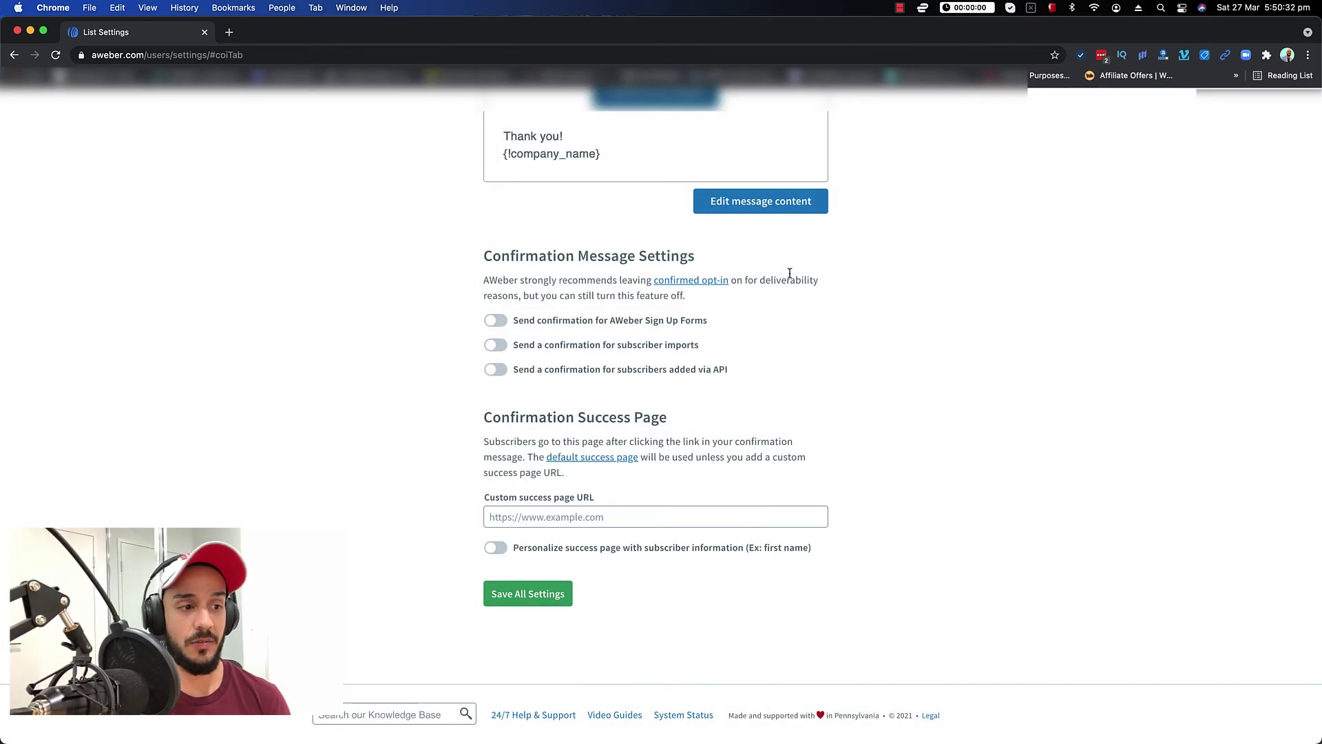
{"action": "left_click", "coordinate": [495, 370]}
{"action": "left_click", "coordinate": [791, 340]}
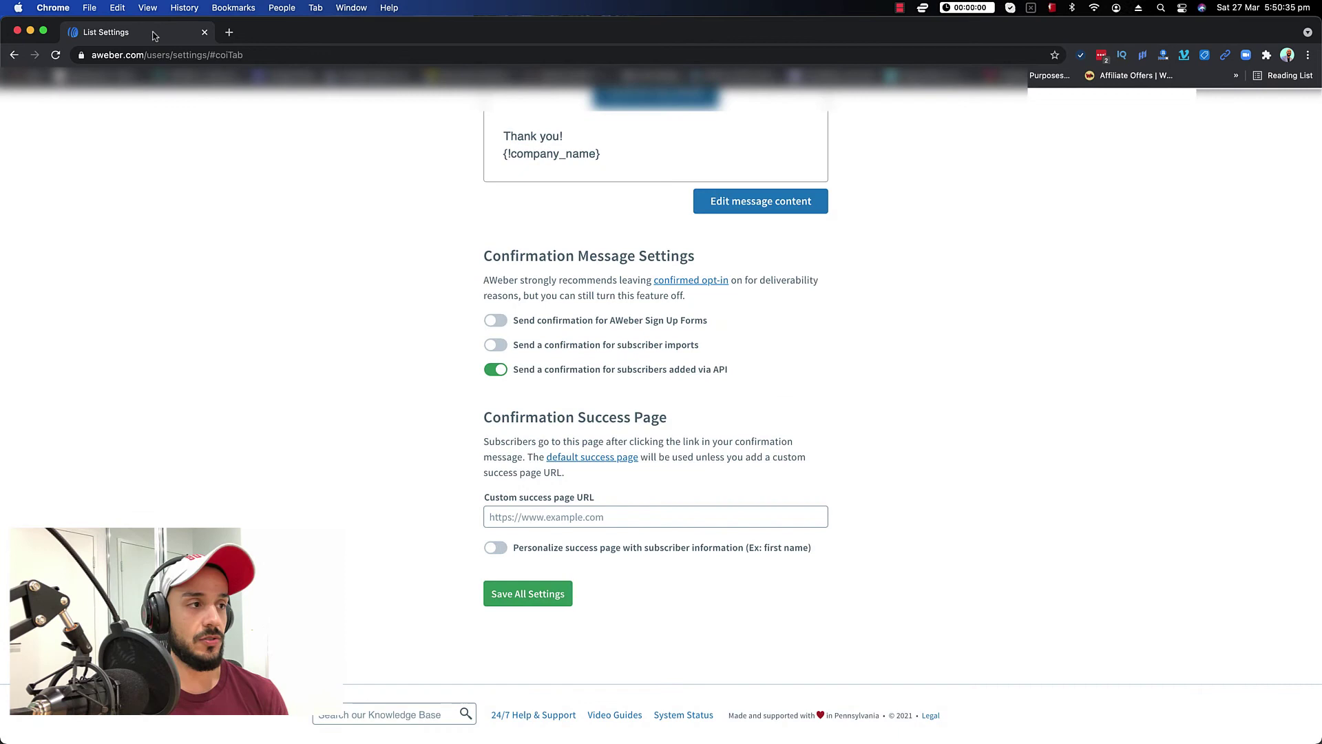
- Log out on aweber.com in a new tab and sign in with another account's credentials
{"action": "key", "text": "super+t"}
{"action": "type", "text": "awe"}
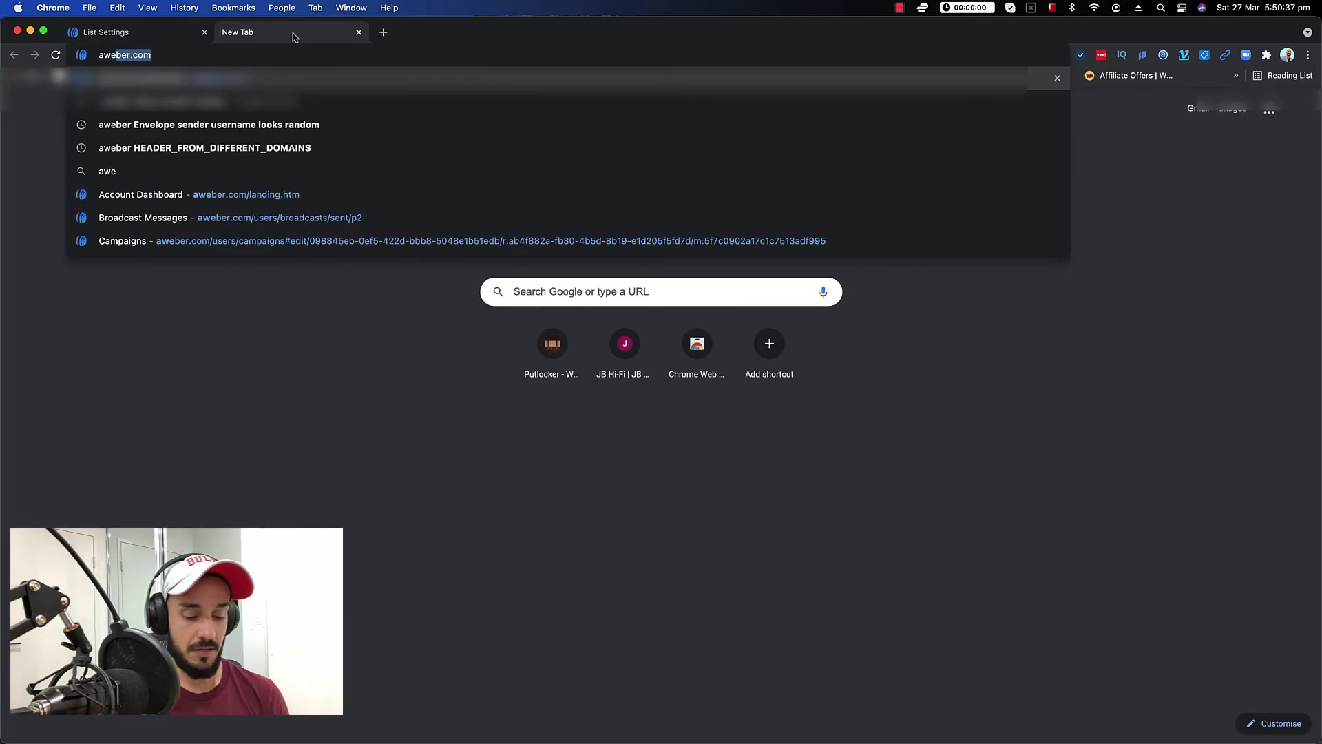
{"action": "key", "text": "Return"}
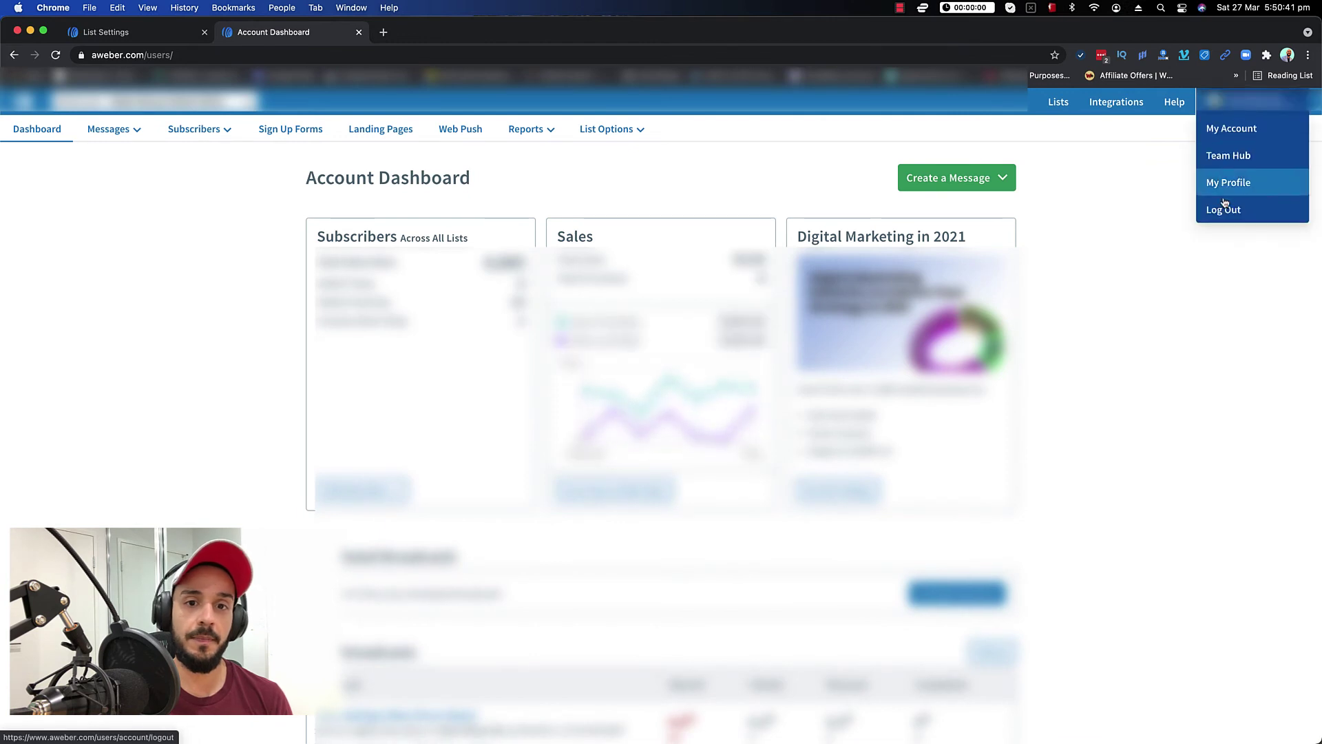
{"action": "left_click", "coordinate": [1223, 209]}
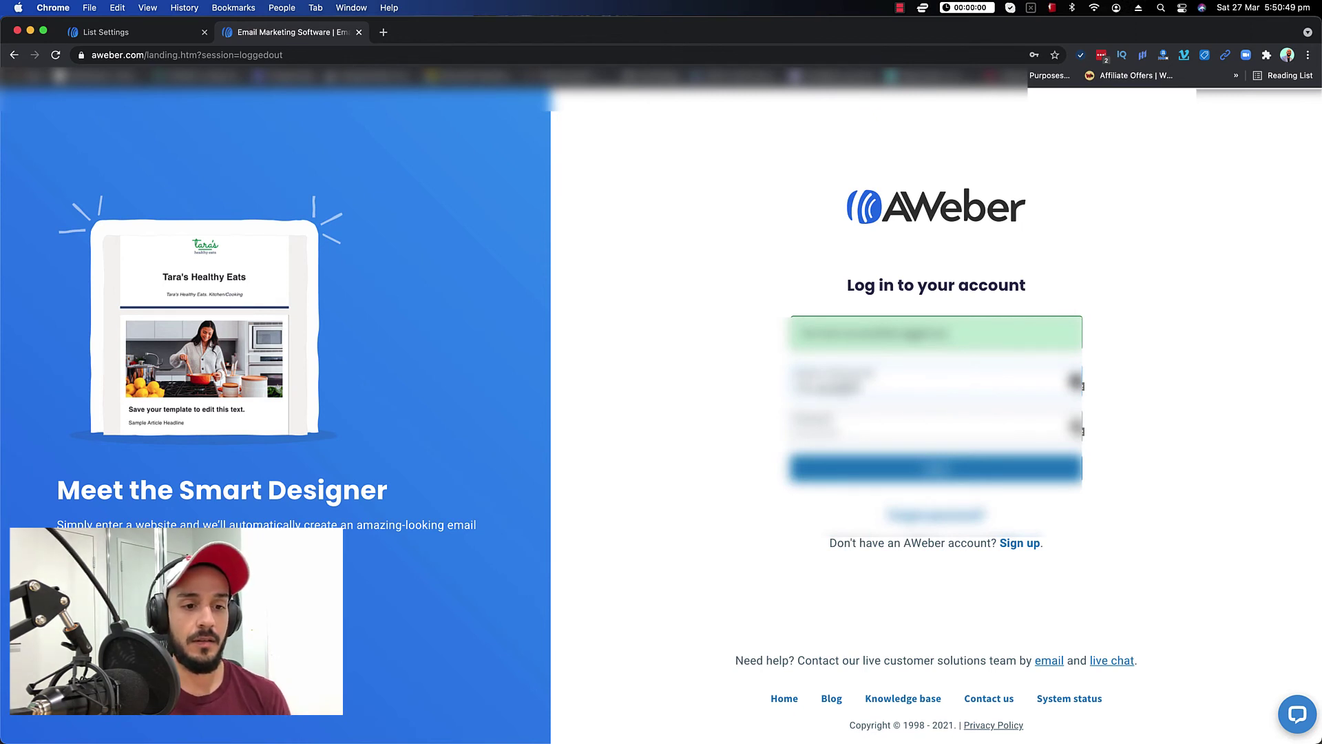
{"action": "type", "text": "mail"}
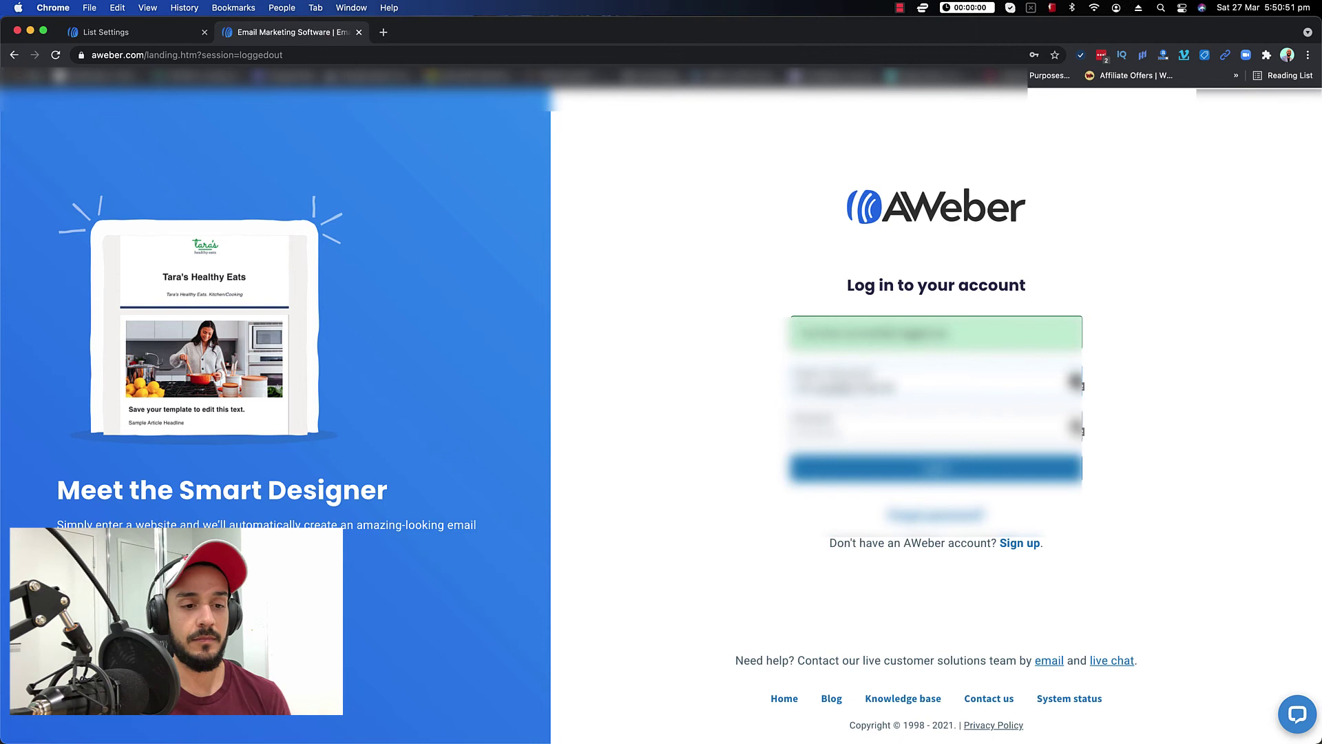
{"action": "type", "text": ".com"}
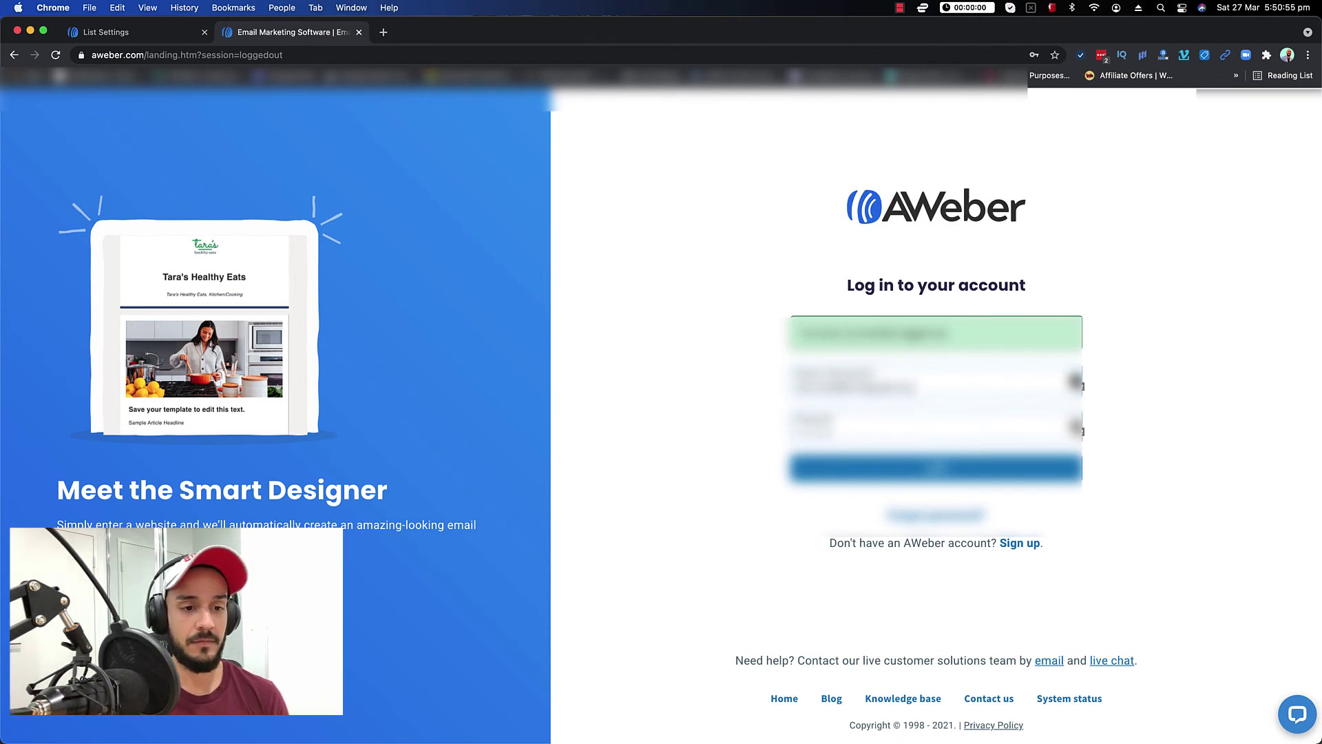
{"action": "key", "text": "Return"}
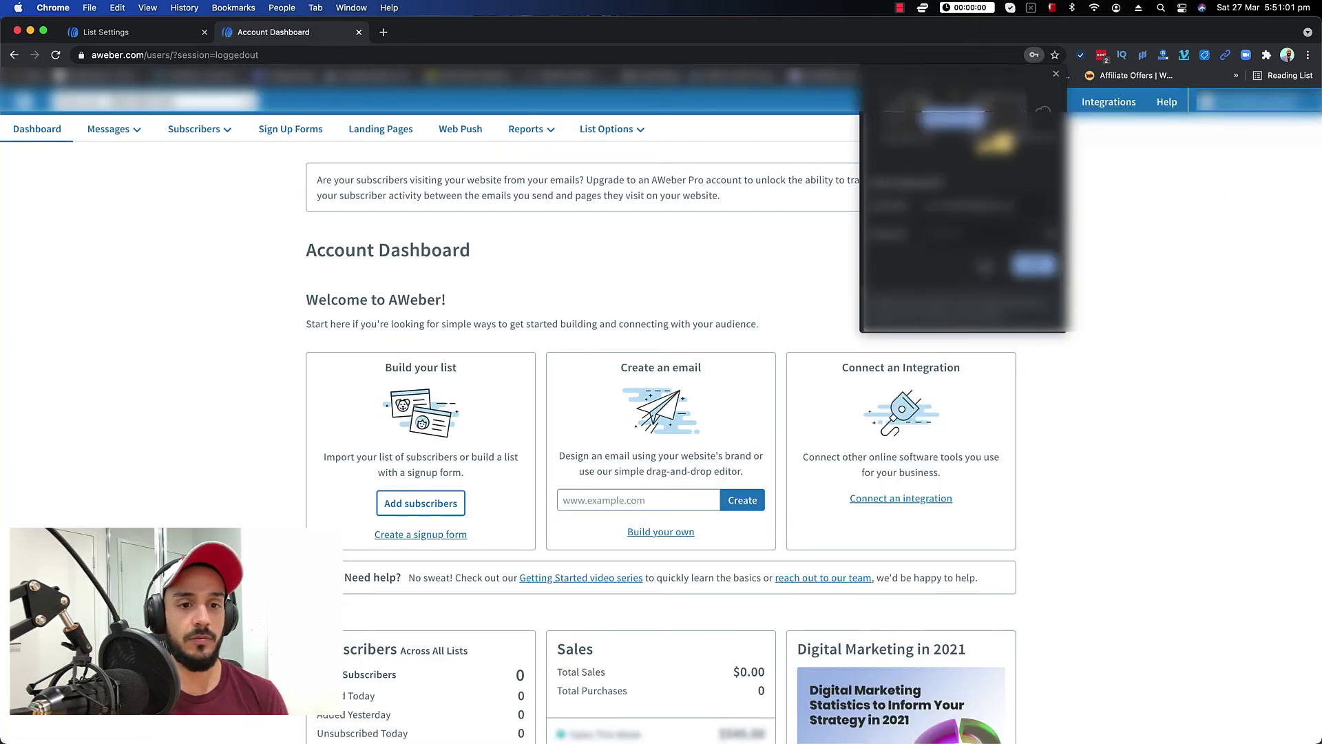
- Dismiss the save-password prompt and open the only list's Confirmation Message settings
{"action": "left_click", "coordinate": [1056, 74]}
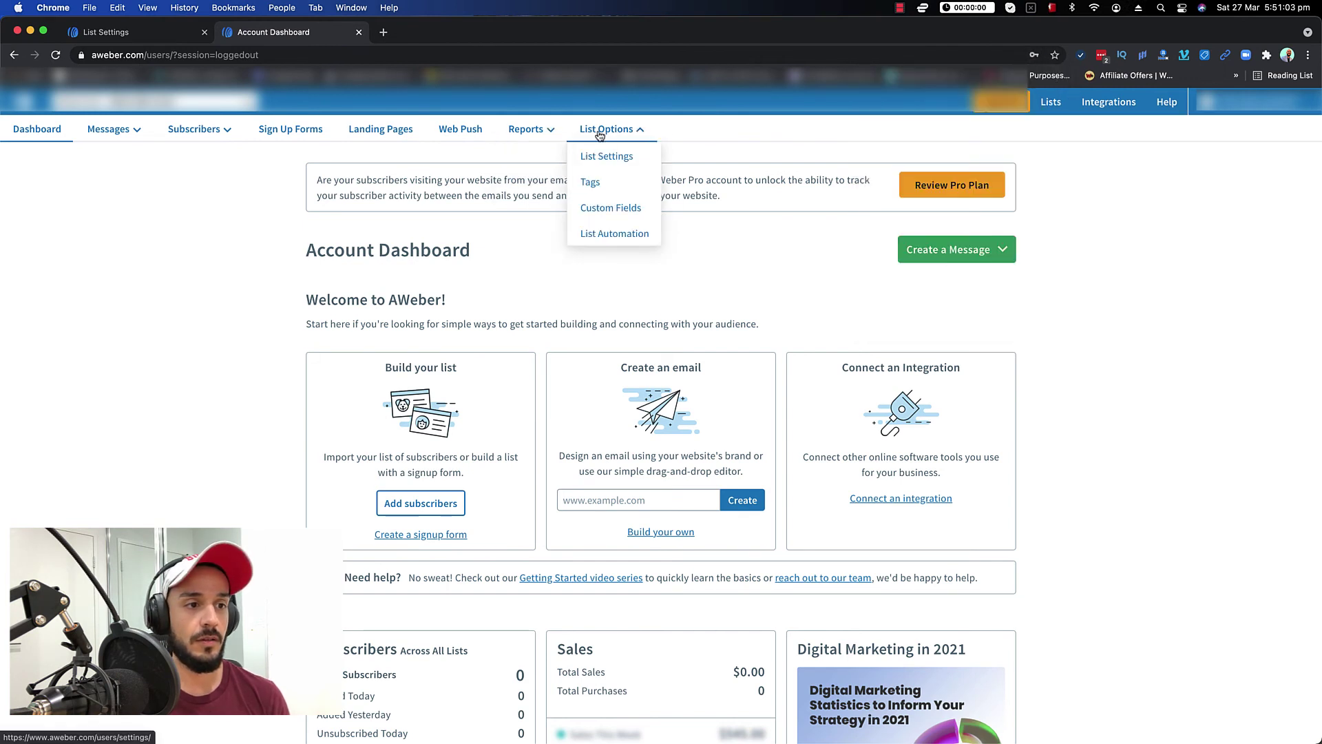
{"action": "left_click", "coordinate": [1052, 101]}
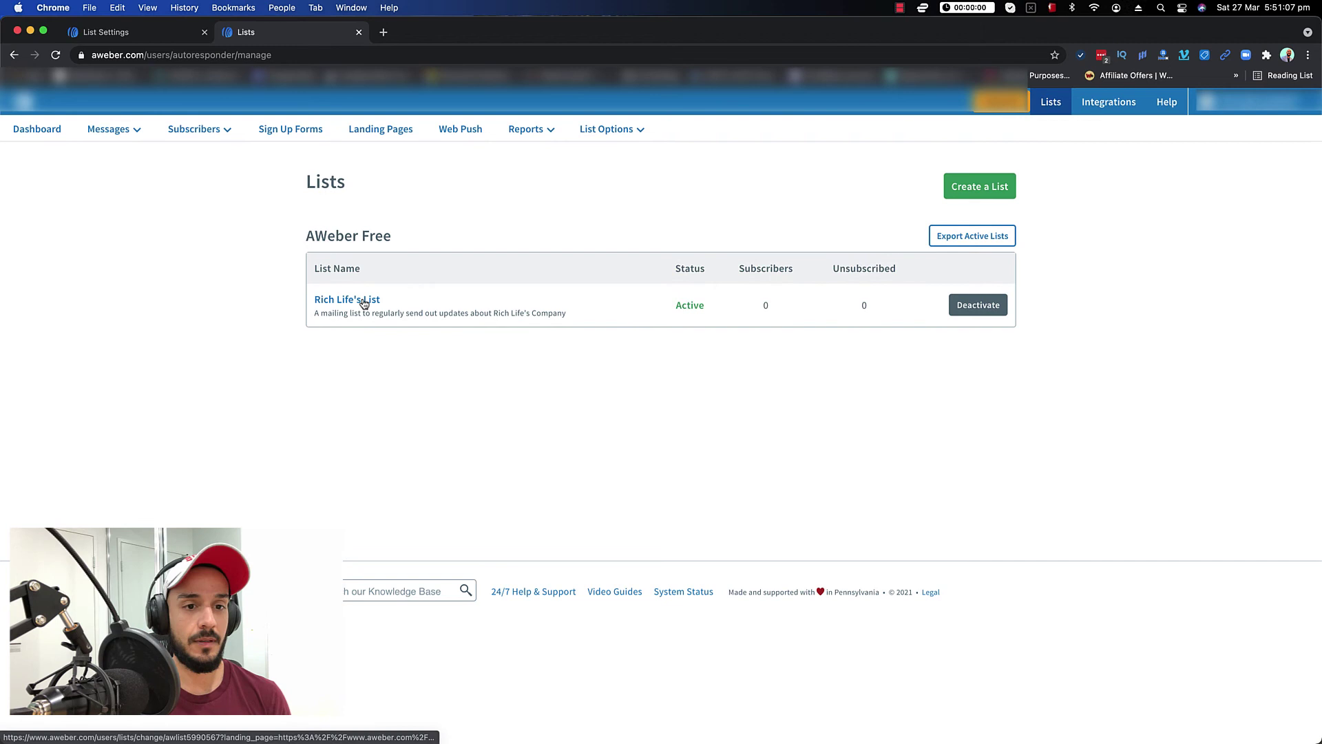
{"action": "left_click", "coordinate": [362, 302]}
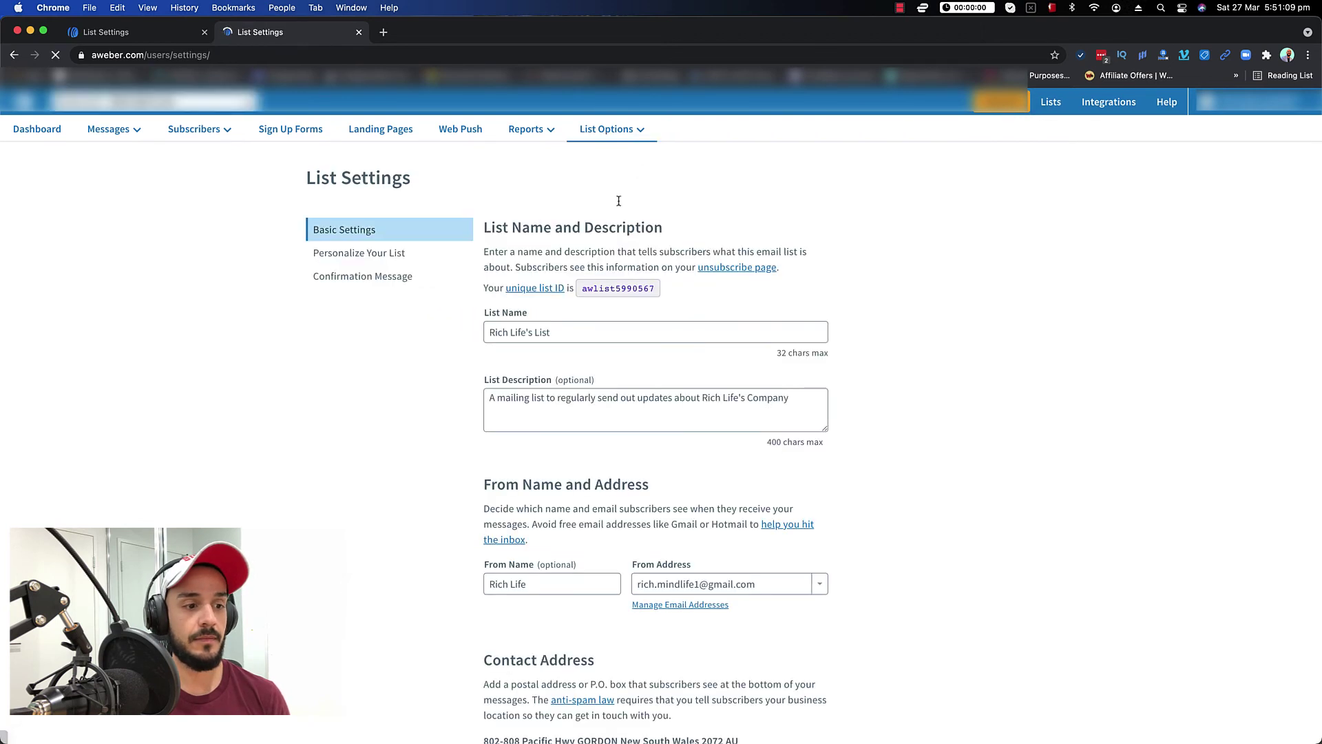
{"action": "scroll", "coordinate": [470, 370], "scroll_direction": "down", "scroll_amount": 1}
{"action": "left_click", "coordinate": [387, 272]}
{"action": "scroll", "coordinate": [473, 362], "scroll_direction": "down", "scroll_amount": 5}
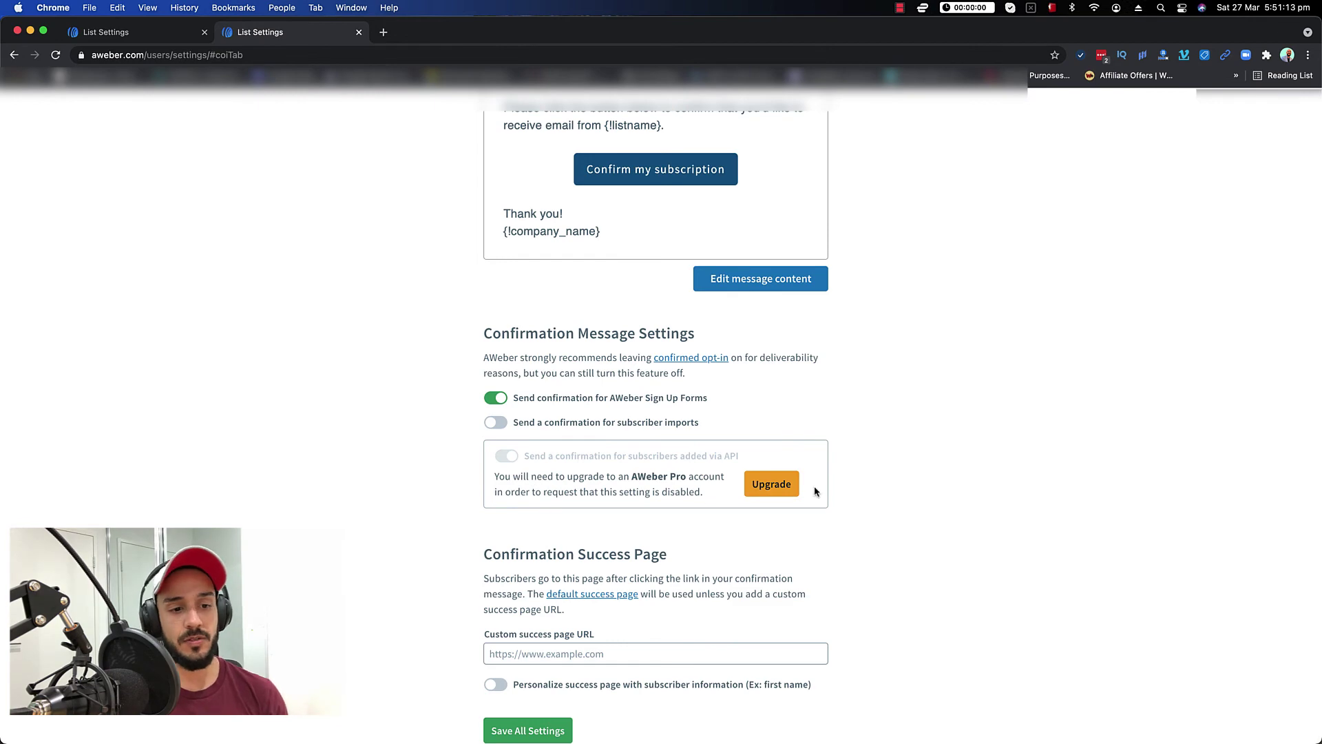
- Turn off confirmation for AWeber Sign Up Forms subscribers and accept the prompt
{"action": "left_click", "coordinate": [495, 398]}
{"action": "left_click", "coordinate": [790, 278]}
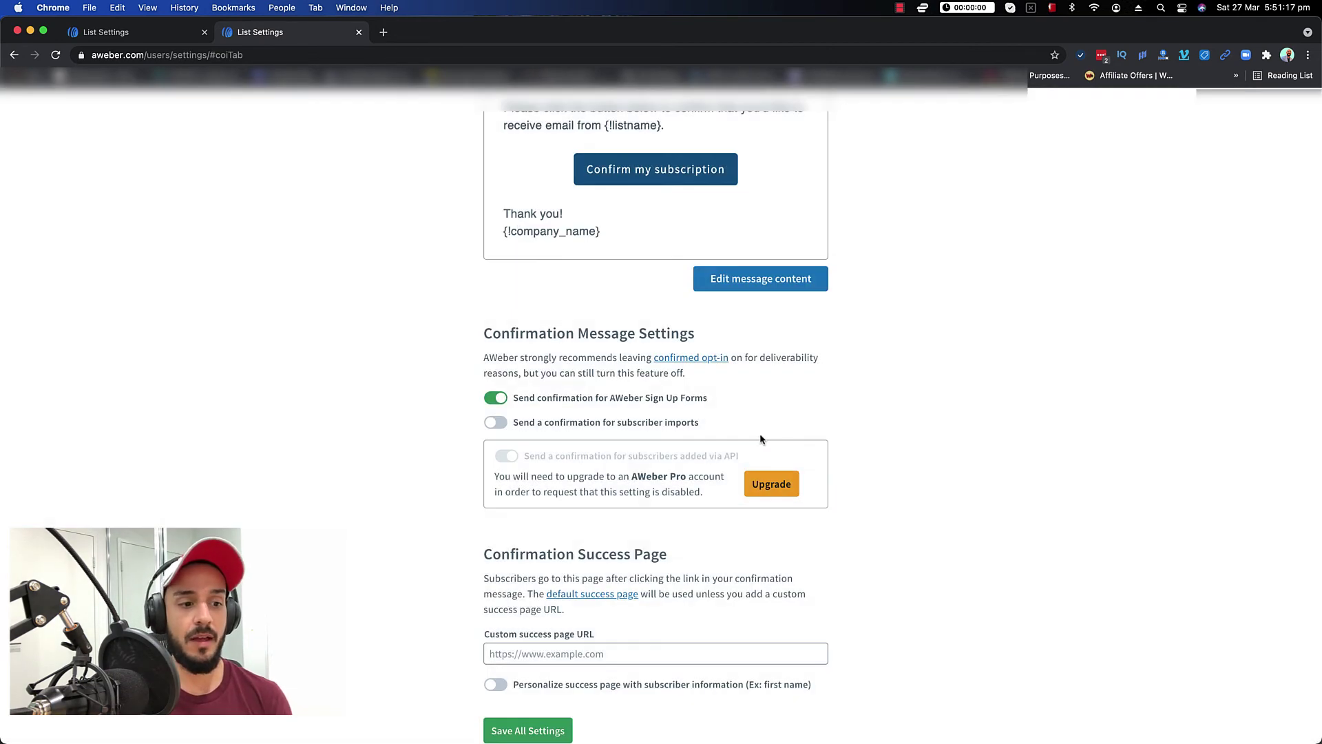
{"action": "scroll", "coordinate": [698, 474], "scroll_direction": "down", "scroll_amount": 2}
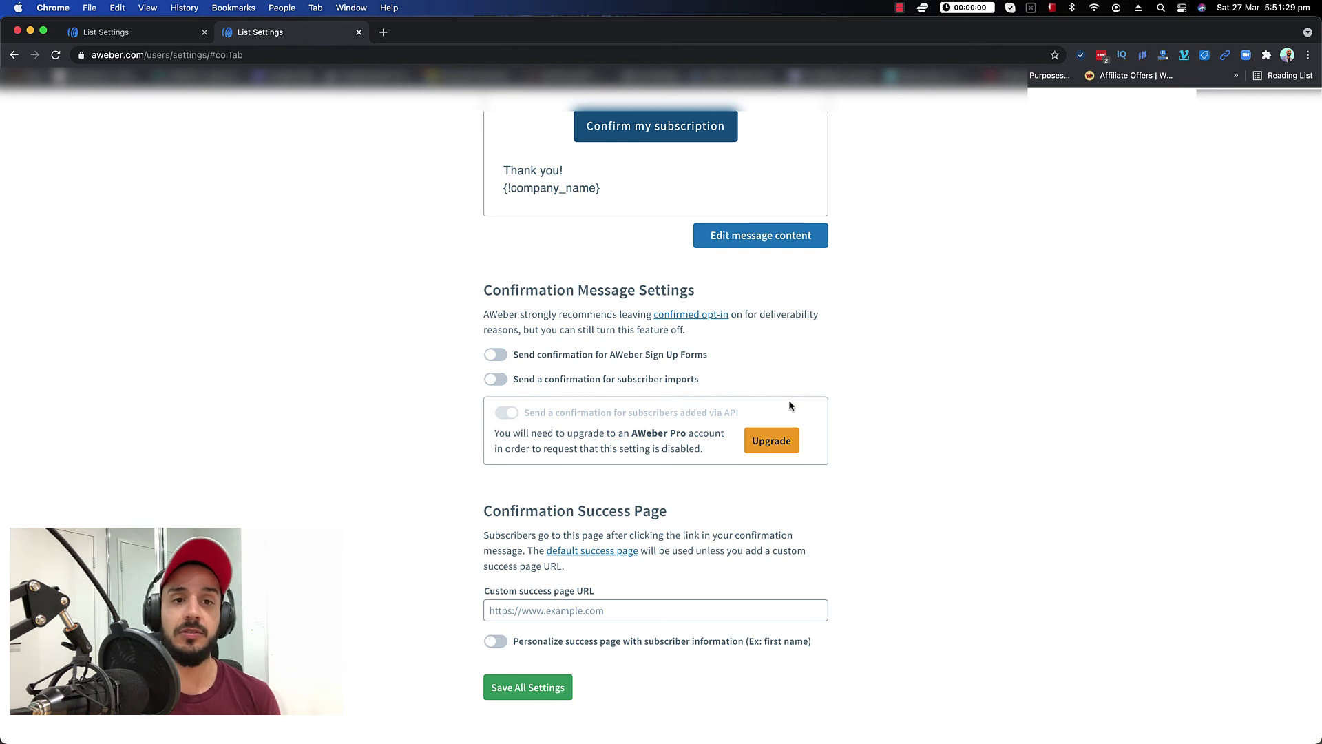
{"action": "scroll", "coordinate": [716, 418], "scroll_direction": "up", "scroll_amount": 5}
{"action": "scroll", "coordinate": [716, 419], "scroll_direction": "up", "scroll_amount": 3}
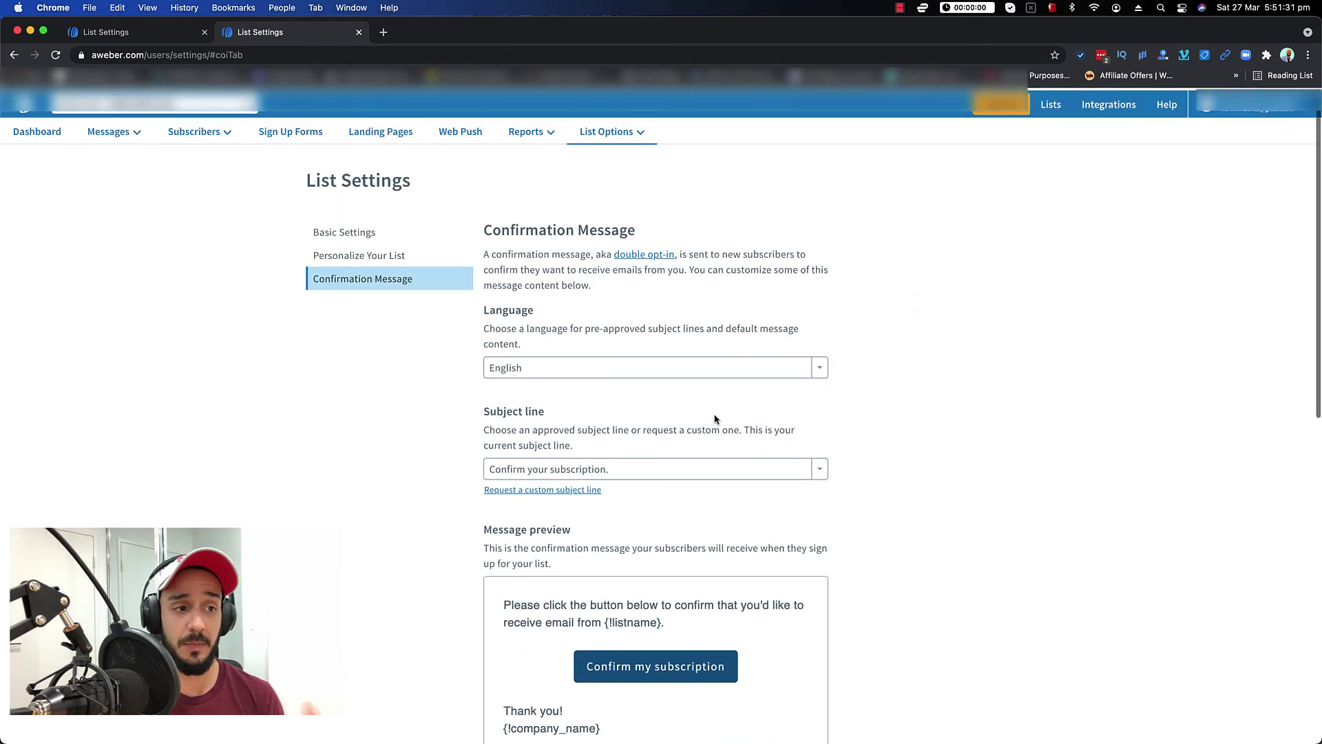